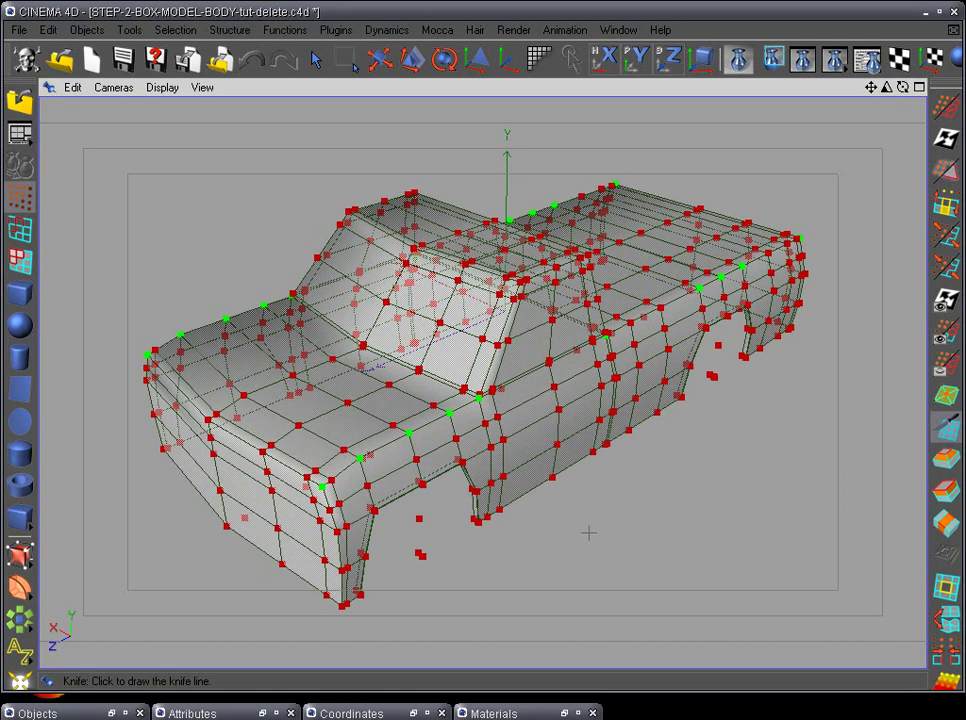
# - Select all points of the truck body and optimize polygons, unused points and points with a 0.01 m tolerance
pyautogui.moveTo(466, 261); pyautogui.dragTo(504, 249)
pyautogui.keyDown('alt'); pyautogui.moveTo(573, 581); pyautogui.dragTo(607, 542); pyautogui.keyUp('alt')
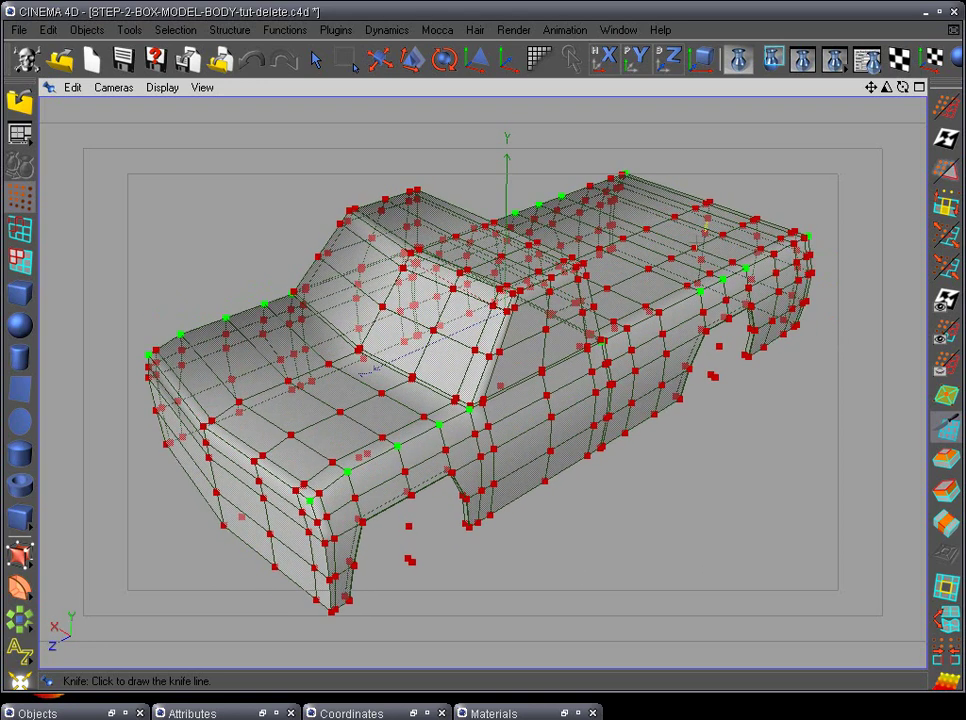
pyautogui.click(946, 110)
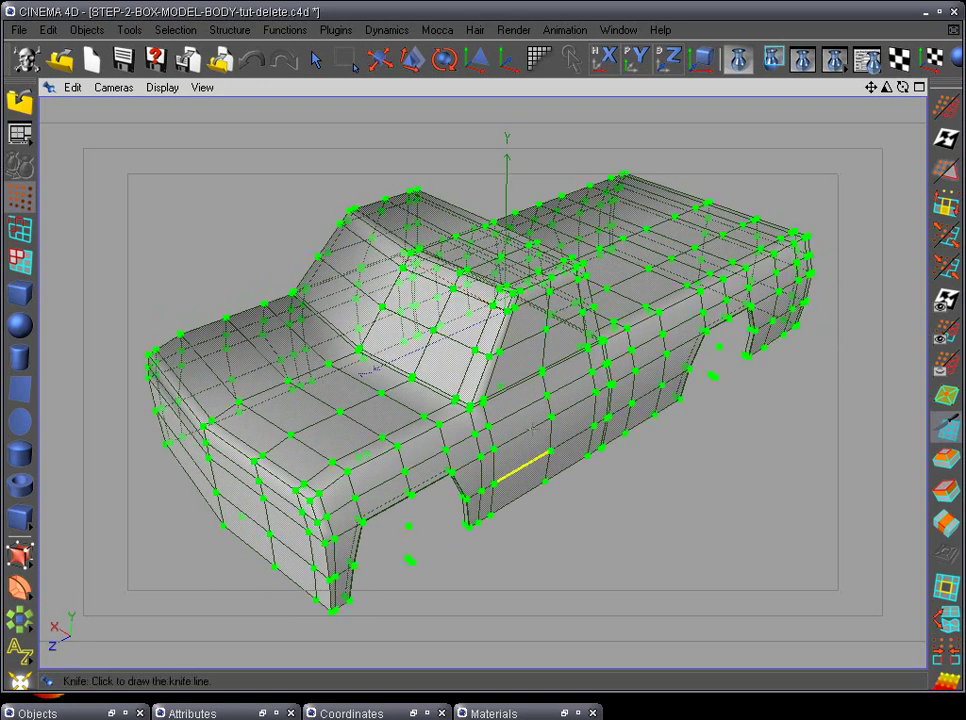
pyautogui.rightClick(512, 362)
pyautogui.click(598, 691)
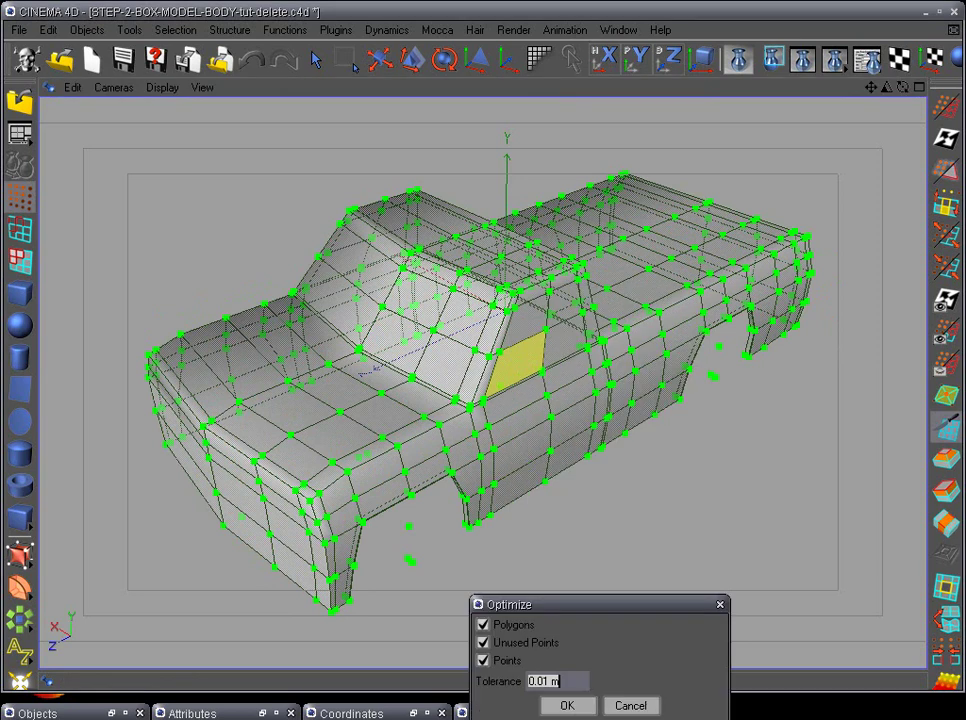
pyautogui.click(560, 708)
# - In the top view, select the point column midway between centreline and side across hood, windshield and front roof edge, and nudge it forward
pyautogui.keyDown('alt'); pyautogui.moveTo(476, 430); pyautogui.dragTo(400, 428); pyautogui.keyUp('alt')
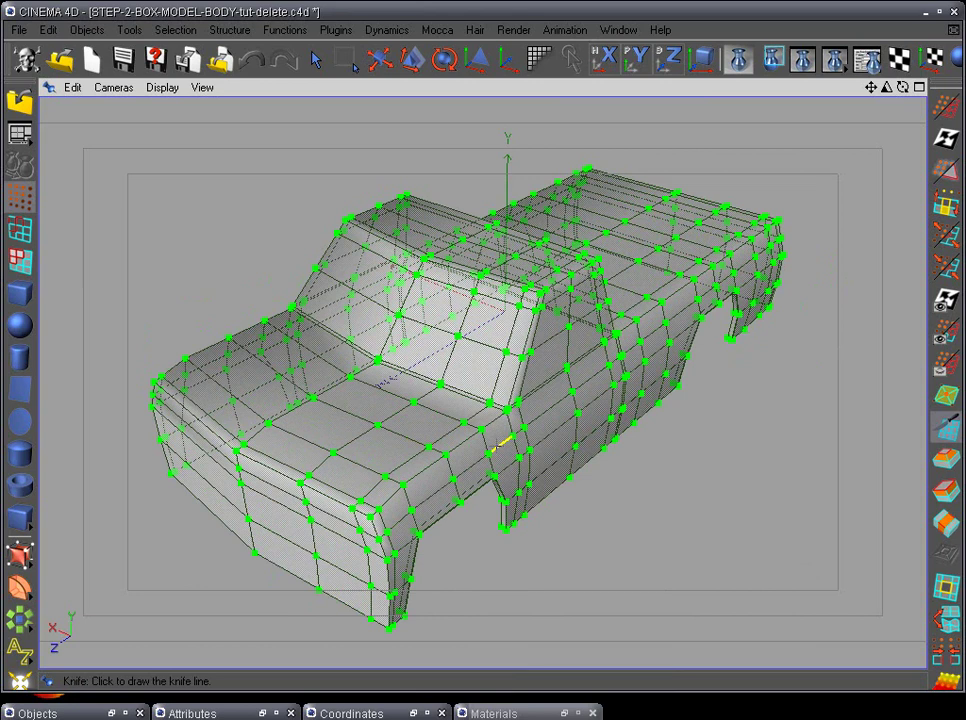
pyautogui.keyDown('alt'); pyautogui.moveTo(576, 432); pyautogui.dragTo(543, 472); pyautogui.keyUp('alt')
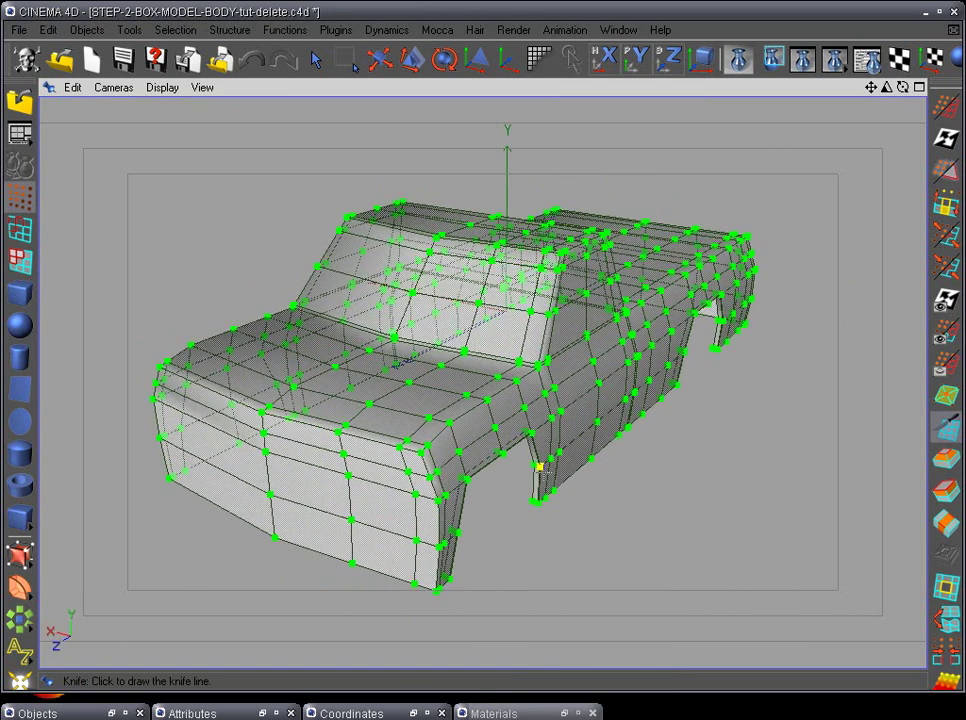
pyautogui.press('F2')
pyautogui.scroll(-3, 543, 472)
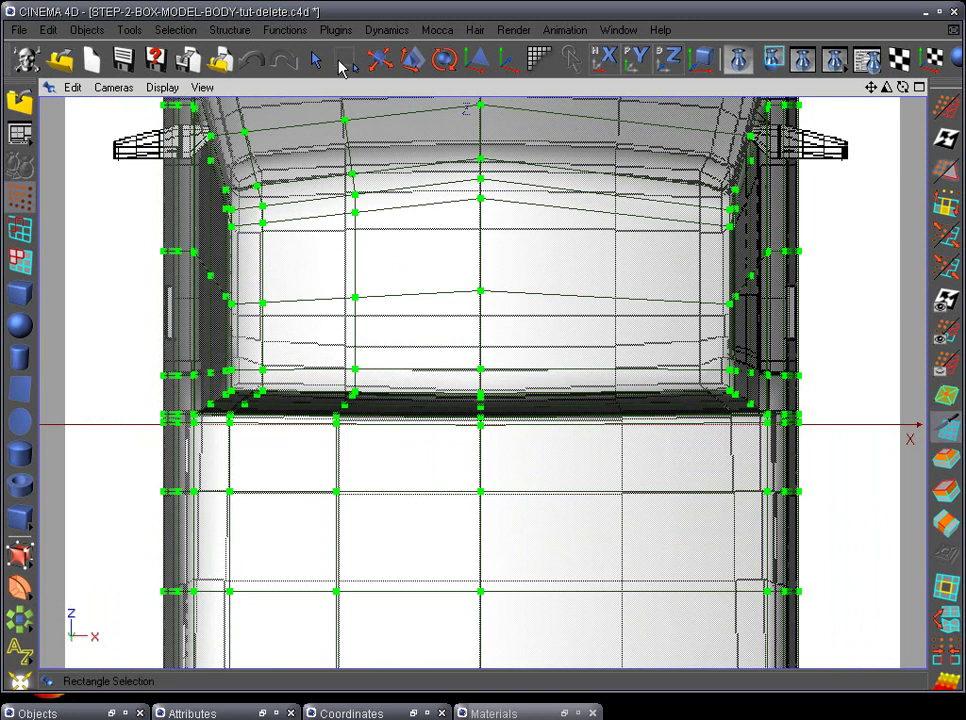
pyautogui.click(340, 61)
pyautogui.keyDown('alt'); pyautogui.moveTo(368, 208); pyautogui.dragTo(418, 494, button='middle'); pyautogui.keyUp('alt')
pyautogui.scroll(-3, 418, 494)
pyautogui.scroll(-1, 420, 501)
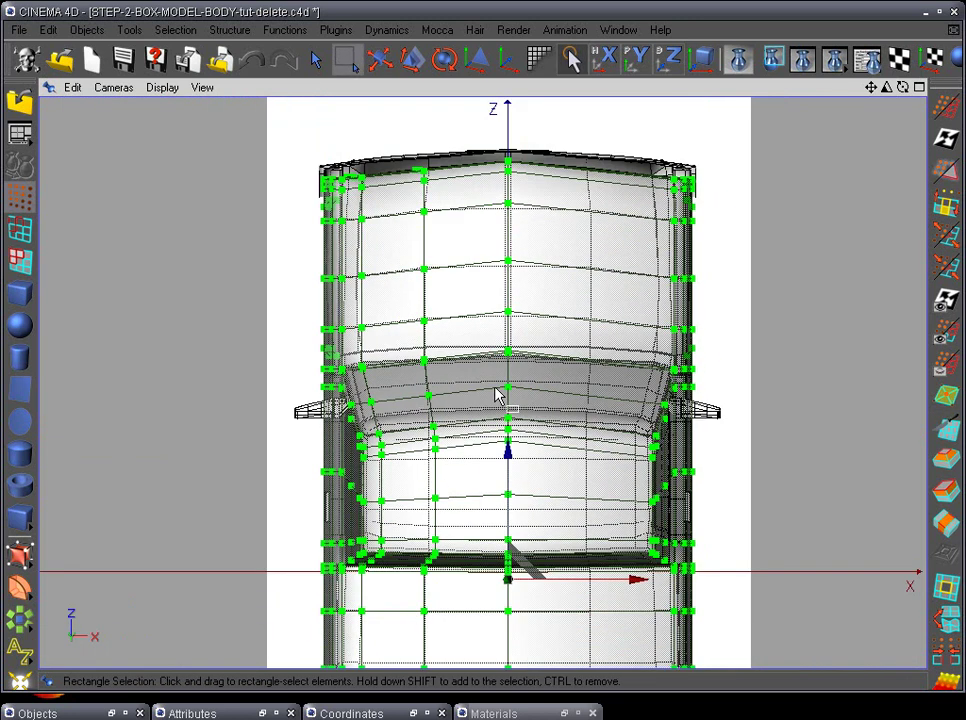
pyautogui.keyDown('alt'); pyautogui.moveTo(496, 391); pyautogui.dragTo(539, 524, button='middle'); pyautogui.keyUp('alt')
pyautogui.scroll(2, 539, 524)
pyautogui.moveTo(235, 370); pyautogui.dragTo(241, 367)
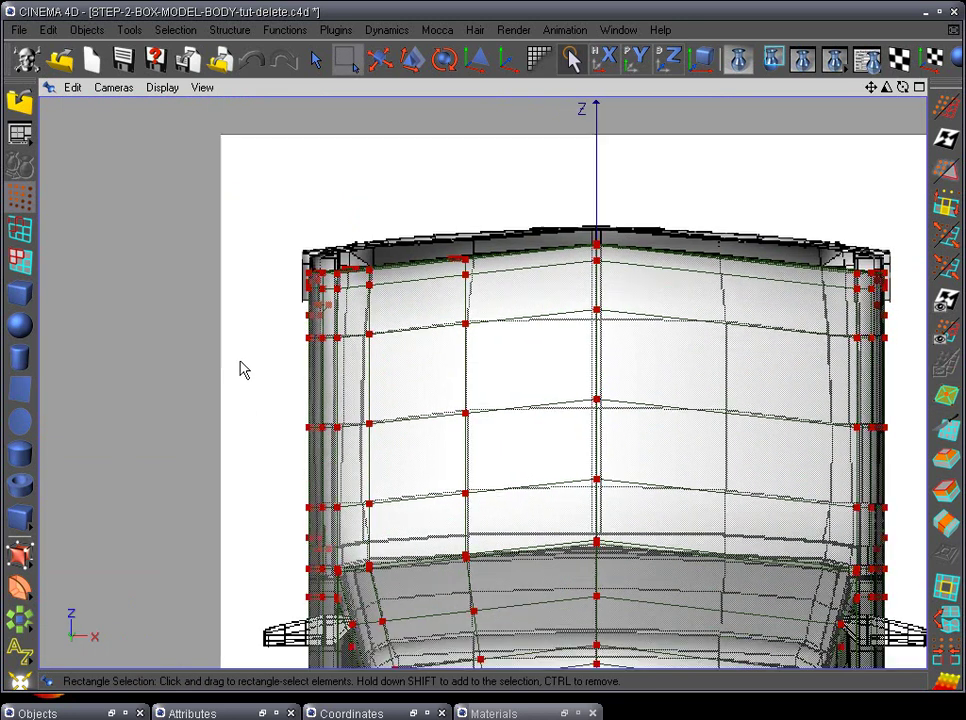
pyautogui.keyDown('alt'); pyautogui.moveTo(241, 367); pyautogui.dragTo(255, 281, button='middle'); pyautogui.keyUp('alt')
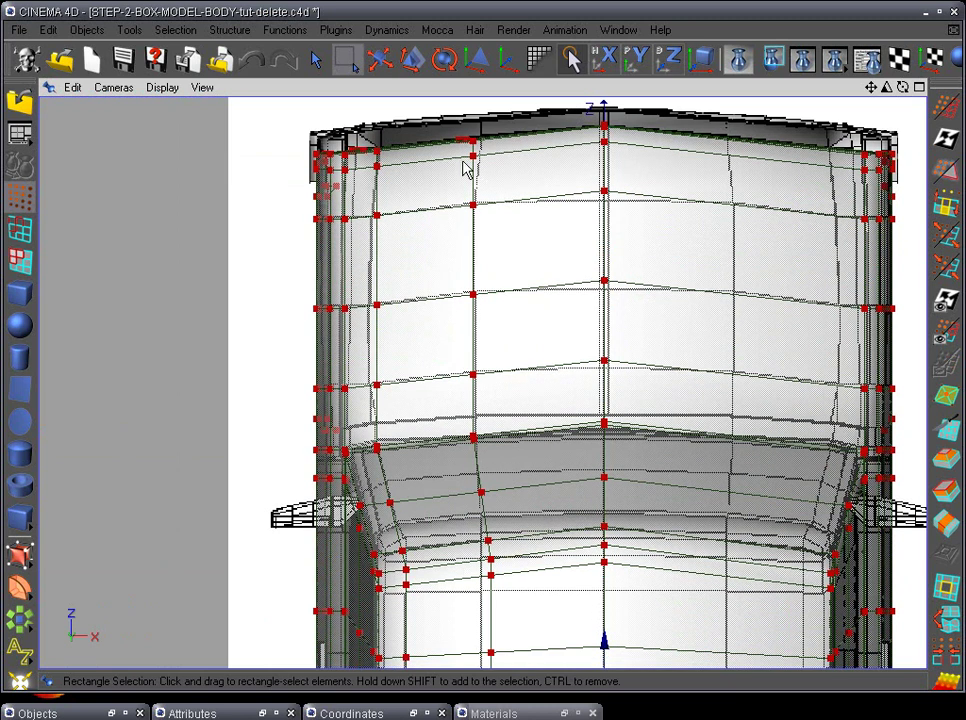
pyautogui.moveTo(449, 119); pyautogui.dragTo(524, 585)
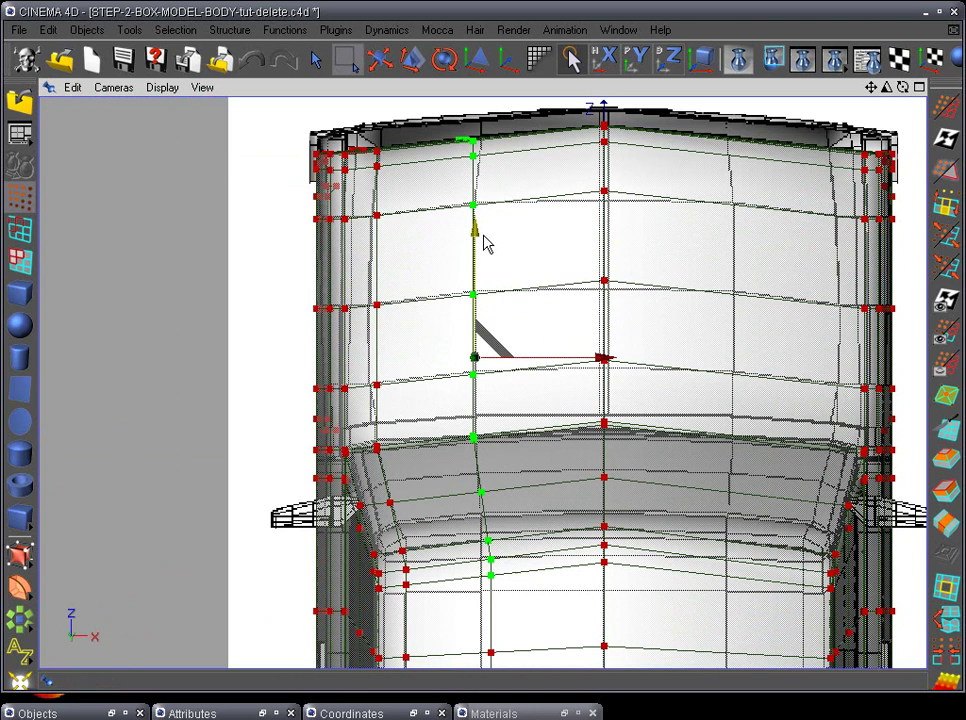
pyautogui.moveTo(478, 240); pyautogui.dragTo(478, 236)
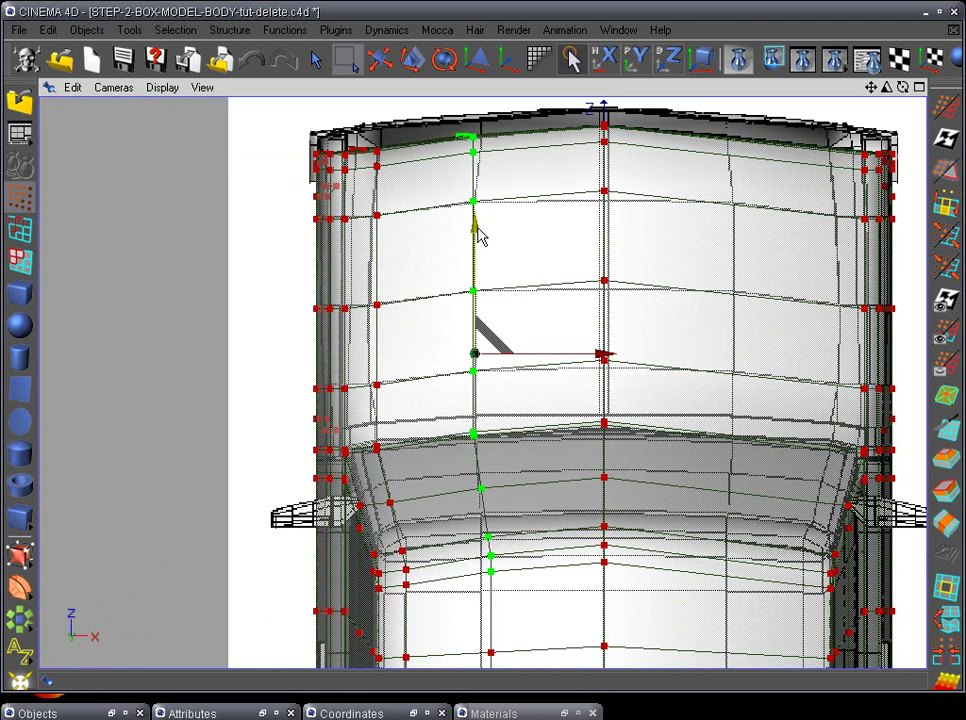
# - Select the same column's points on the rear part of the roof together with the centreline points beside them
pyautogui.keyDown('alt'); pyautogui.moveTo(478, 228); pyautogui.dragTo(470, 40, button='middle'); pyautogui.keyUp('alt')
pyautogui.keyDown('alt'); pyautogui.moveTo(564, 356); pyautogui.dragTo(559, 200, button='middle'); pyautogui.keyUp('alt')
pyautogui.scroll(3, 563, 298)
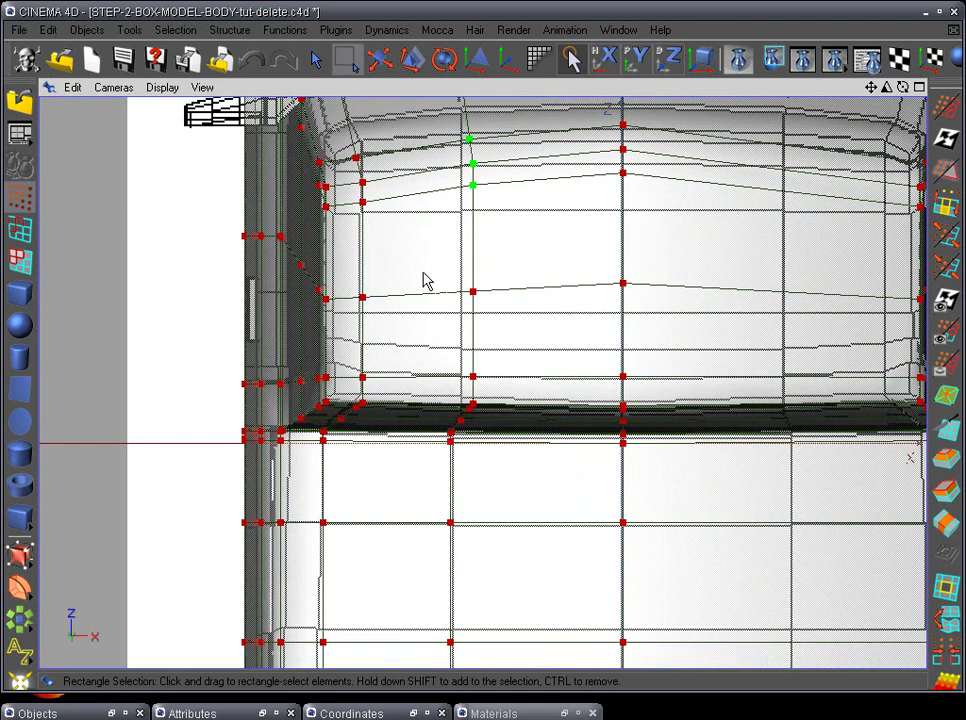
pyautogui.moveTo(501, 455); pyautogui.dragTo(503, 453)
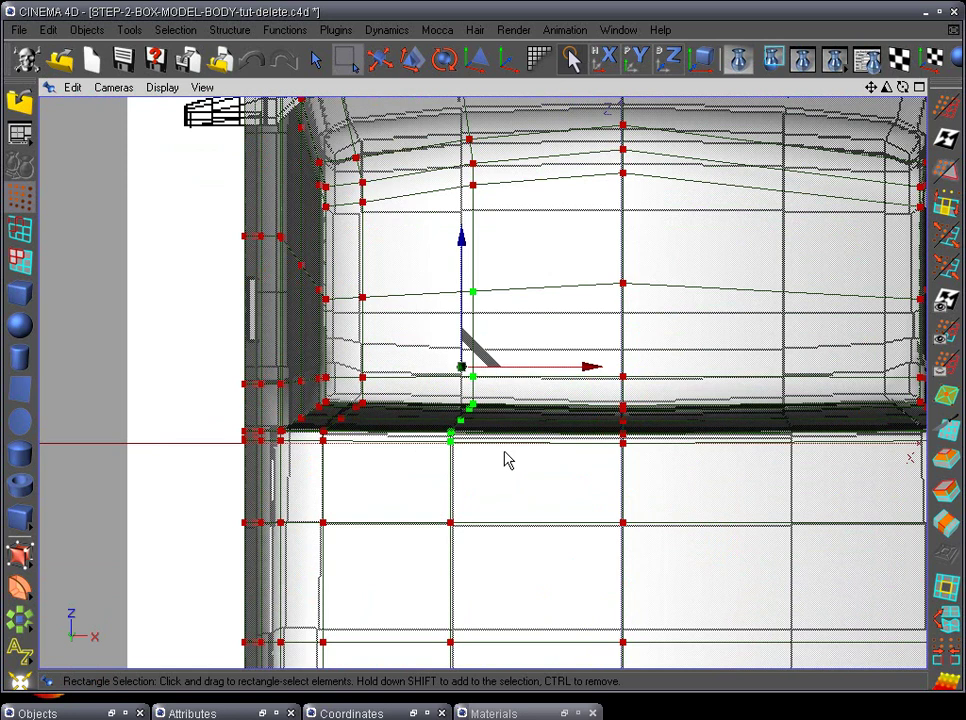
pyautogui.keyDown('alt'); pyautogui.moveTo(505, 451); pyautogui.dragTo(510, 438, button='middle'); pyautogui.keyUp('alt')
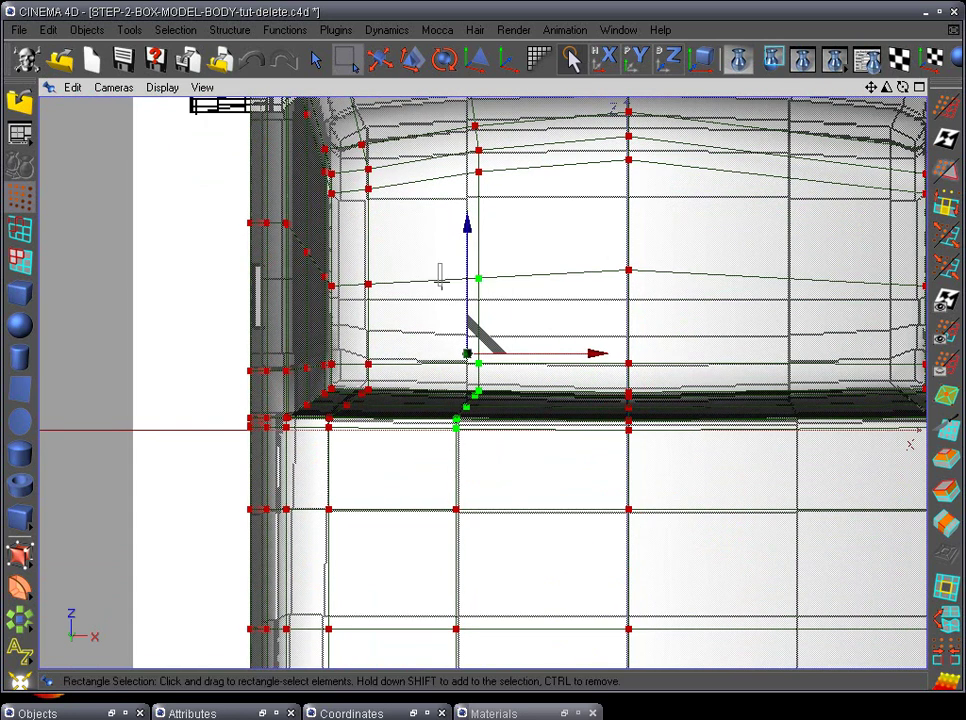
pyautogui.moveTo(440, 265); pyautogui.dragTo(666, 440)
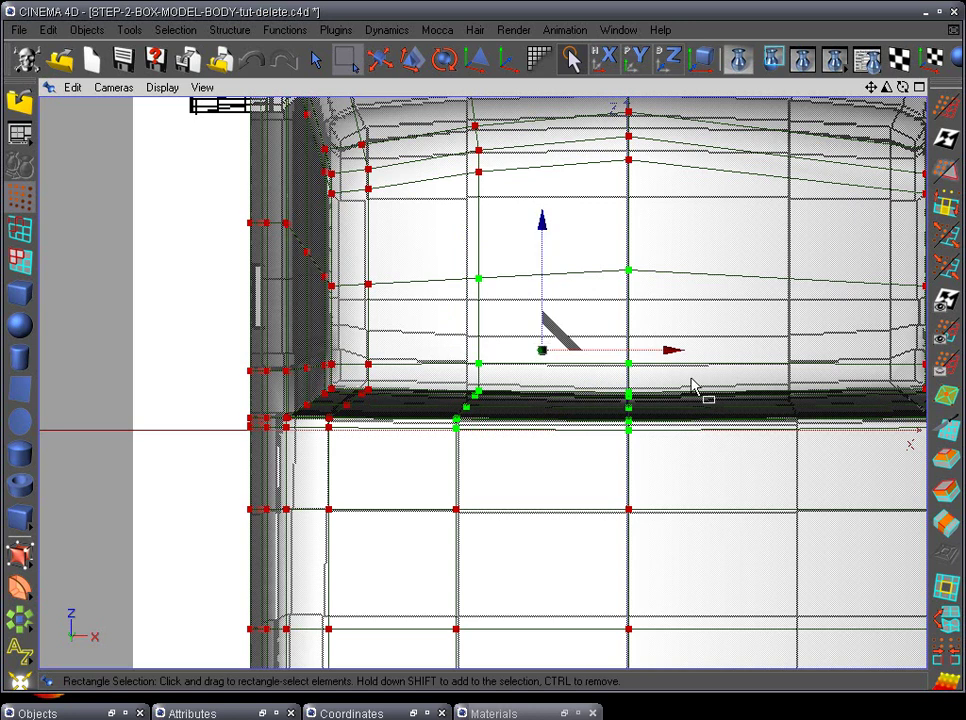
# - Inspect the body in perspective and, in the front view, select the shoulder-line points at the fender corner above the headlight
pyautogui.scroll(-4, 608, 487)
pyautogui.press('F1')
pyautogui.keyDown('alt'); pyautogui.moveTo(606, 472); pyautogui.dragTo(547, 466); pyautogui.keyUp('alt')
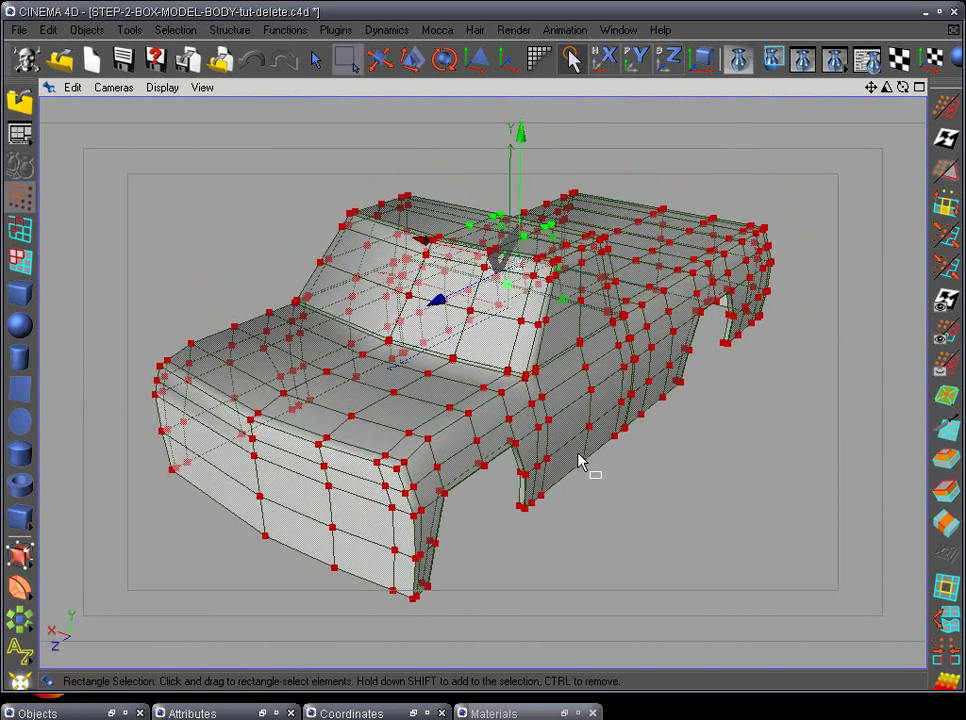
pyautogui.keyDown('alt'); pyautogui.moveTo(506, 544); pyautogui.dragTo(576, 508); pyautogui.keyUp('alt')
pyautogui.scroll(4, 576, 508)
pyautogui.keyDown('alt'); pyautogui.moveTo(572, 512); pyautogui.dragTo(627, 459, button='middle'); pyautogui.keyUp('alt')
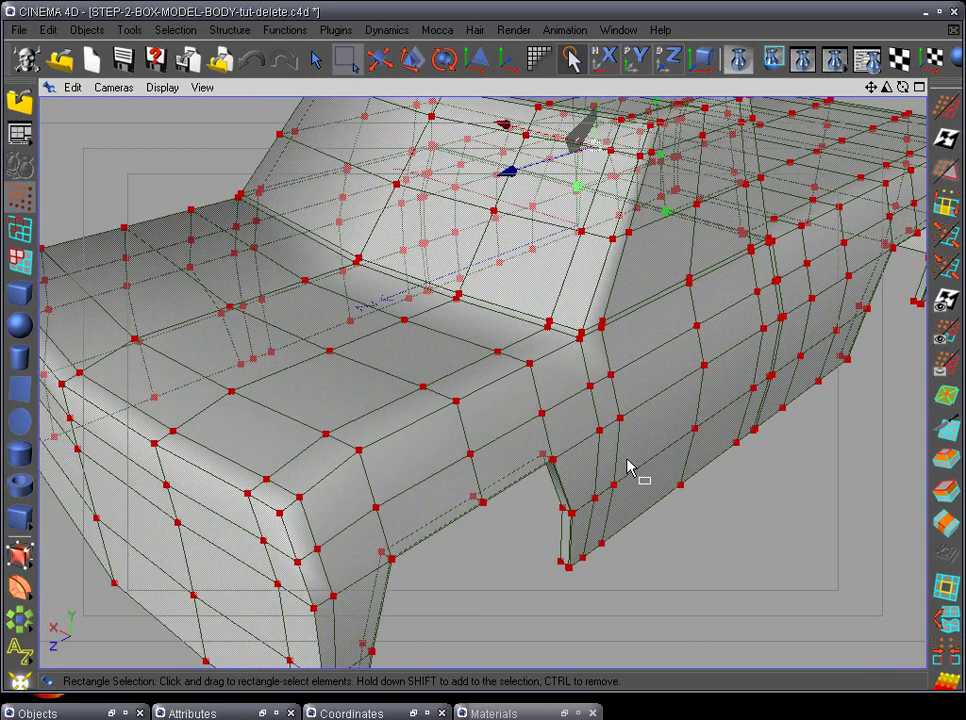
pyautogui.keyDown('alt'); pyautogui.moveTo(517, 534); pyautogui.dragTo(541, 522); pyautogui.keyUp('alt')
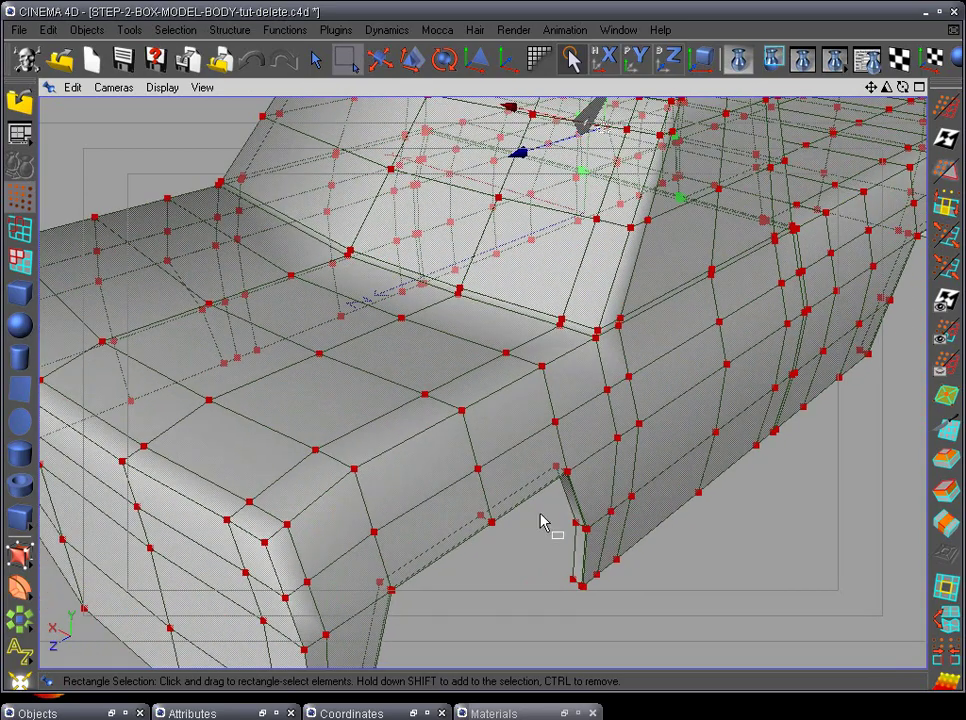
pyautogui.press('F4')
pyautogui.keyDown('alt'); pyautogui.moveTo(650, 496); pyautogui.dragTo(410, 452, button='middle'); pyautogui.keyUp('alt')
pyautogui.scroll(4, 404, 463)
pyautogui.keyDown('alt'); pyautogui.moveTo(632, 439); pyautogui.dragTo(555, 436, button='middle'); pyautogui.keyUp('alt')
pyautogui.scroll(2, 557, 444)
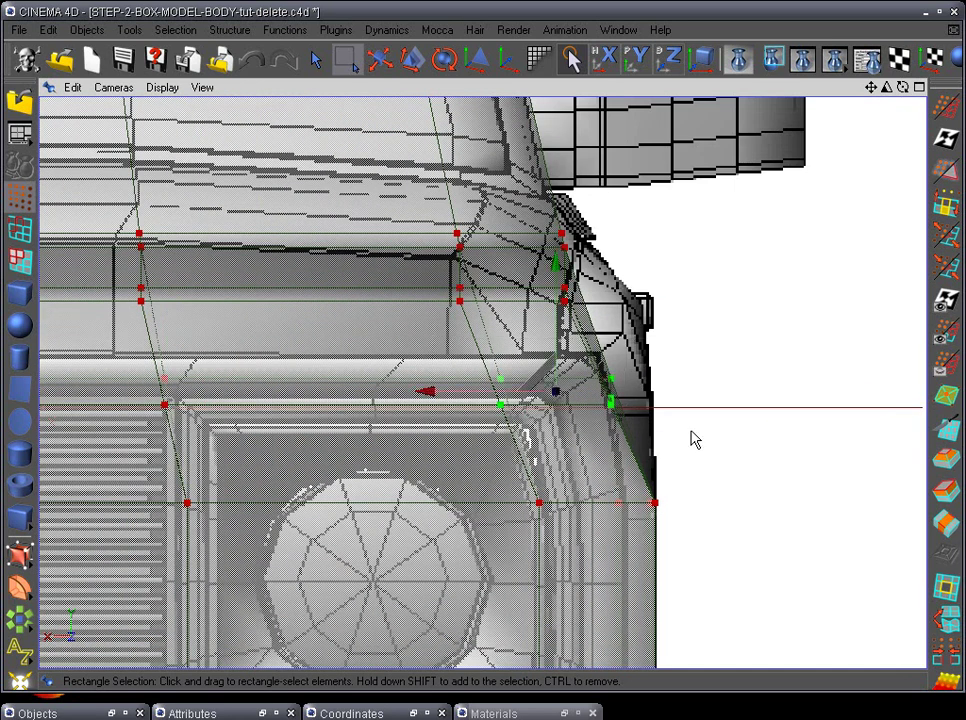
# - Add the shoulder-line points beside the grille to the selection and move them all upward and outward by about 23.8
pyautogui.moveTo(556, 395); pyautogui.dragTo(598, 372)
pyautogui.hotkey('ctrl', 'z')
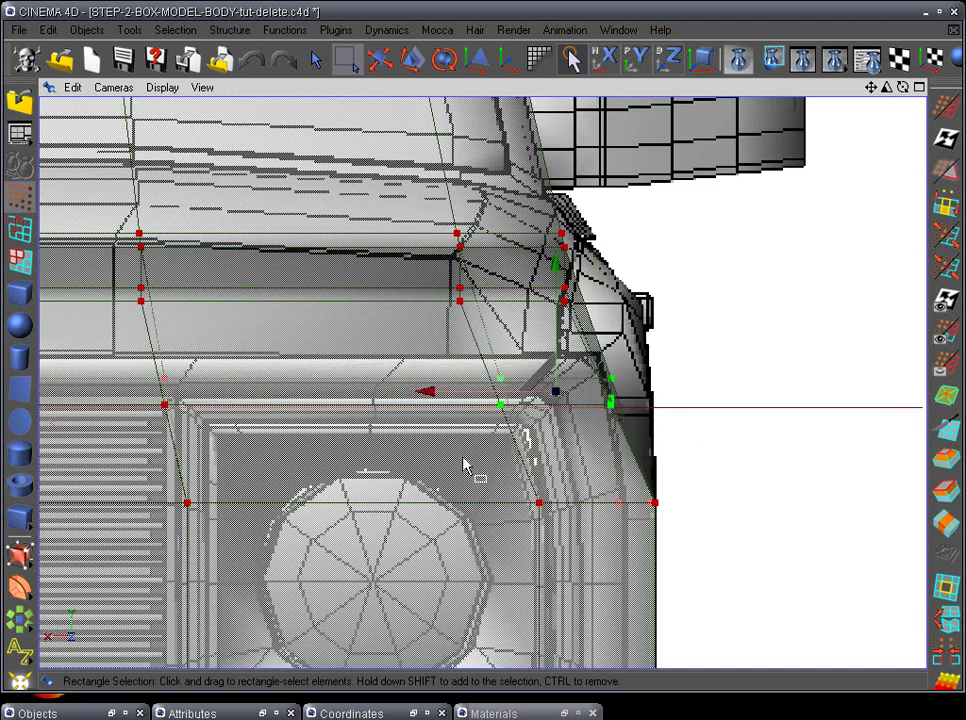
pyautogui.keyDown('alt'); pyautogui.moveTo(400, 472); pyautogui.dragTo(588, 466, button='middle'); pyautogui.keyUp('alt')
pyautogui.scroll(-3, 548, 460)
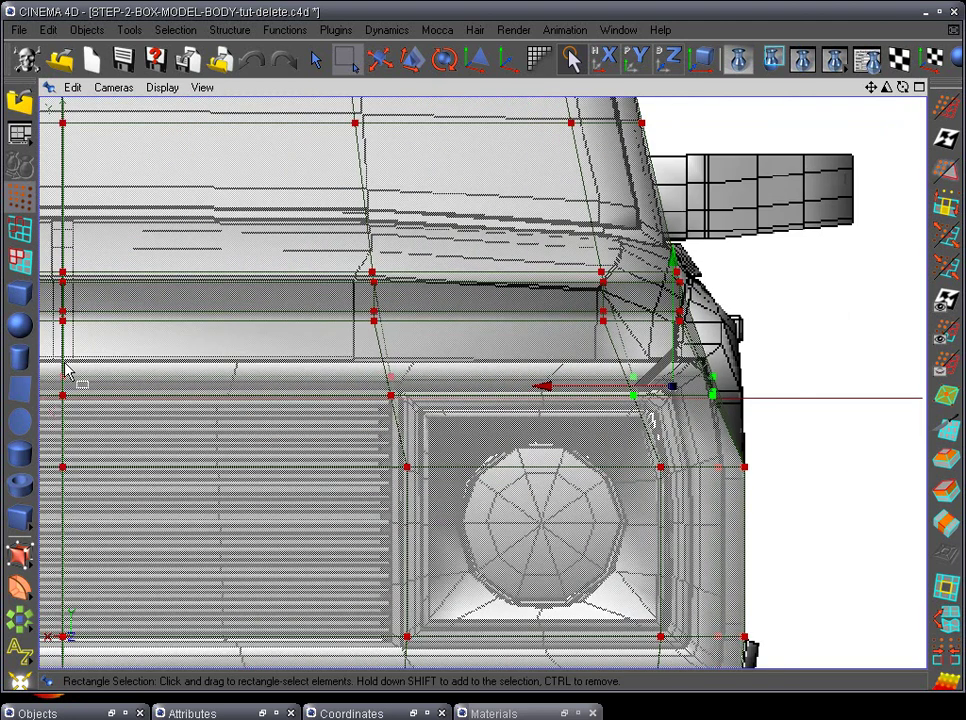
pyautogui.keyDown('shift'); pyautogui.moveTo(451, 427); pyautogui.dragTo(455, 427); pyautogui.keyUp('shift')
pyautogui.scroll(3, 692, 413)
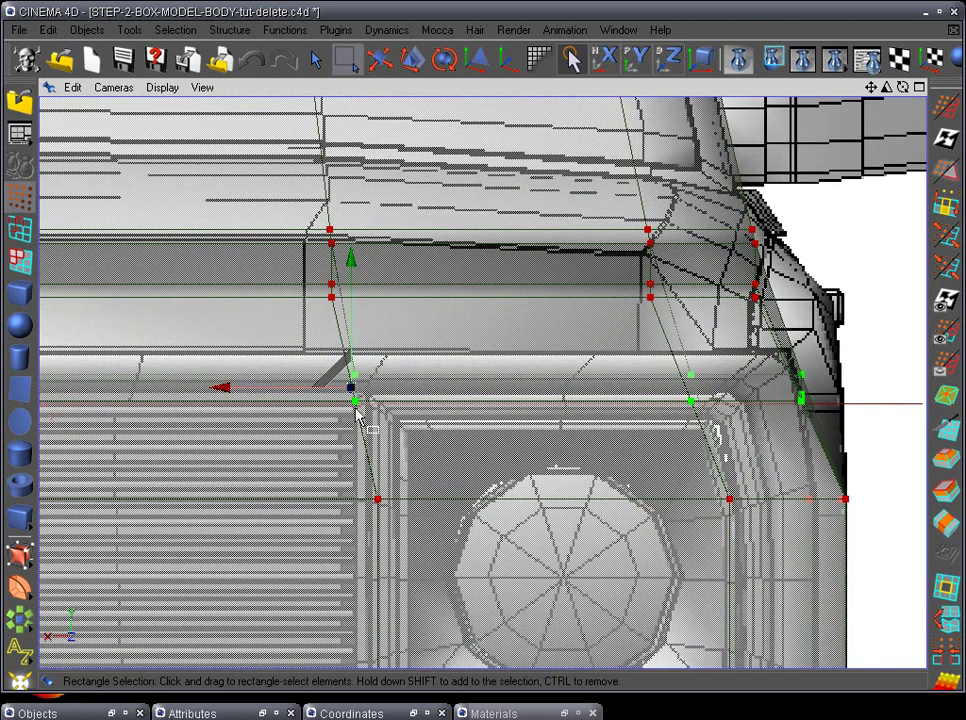
pyautogui.moveTo(352, 392); pyautogui.dragTo(389, 328)
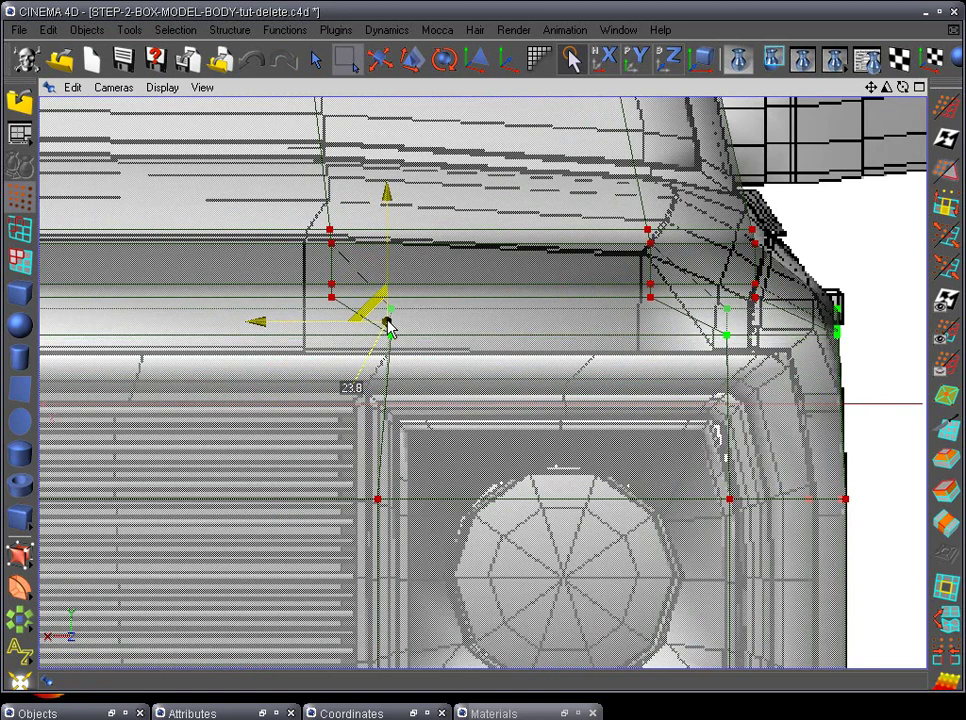
# - In the side view, select the two upper rows of points at the hood's front edge and move them slightly backward
pyautogui.press('F1')
pyautogui.keyDown('alt'); pyautogui.moveTo(352, 511); pyautogui.dragTo(254, 632); pyautogui.keyUp('alt')
pyautogui.keyDown('alt'); pyautogui.moveTo(620, 486); pyautogui.dragTo(494, 535); pyautogui.keyUp('alt')
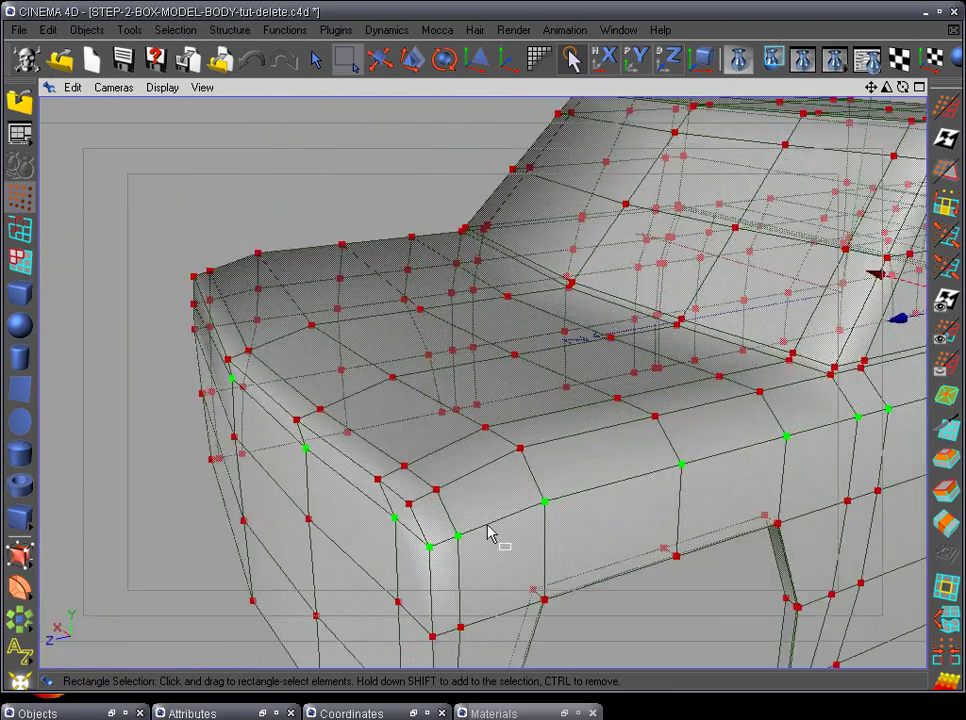
pyautogui.press('F3')
pyautogui.keyDown('alt'); pyautogui.moveTo(451, 454); pyautogui.dragTo(621, 489, button='middle'); pyautogui.keyUp('alt')
pyautogui.keyDown('alt'); pyautogui.moveTo(621, 489); pyautogui.dragTo(730, 475, button='right'); pyautogui.keyUp('alt')
pyautogui.keyDown('alt'); pyautogui.moveTo(415, 347); pyautogui.dragTo(551, 420, button='middle'); pyautogui.keyUp('alt')
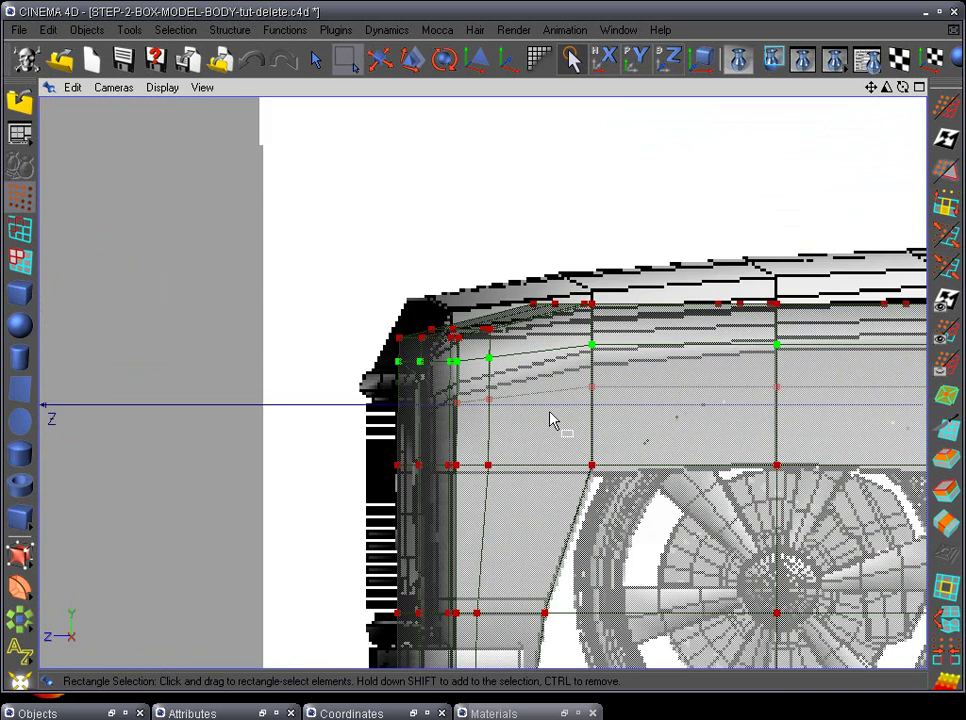
pyautogui.scroll(5, 549, 420)
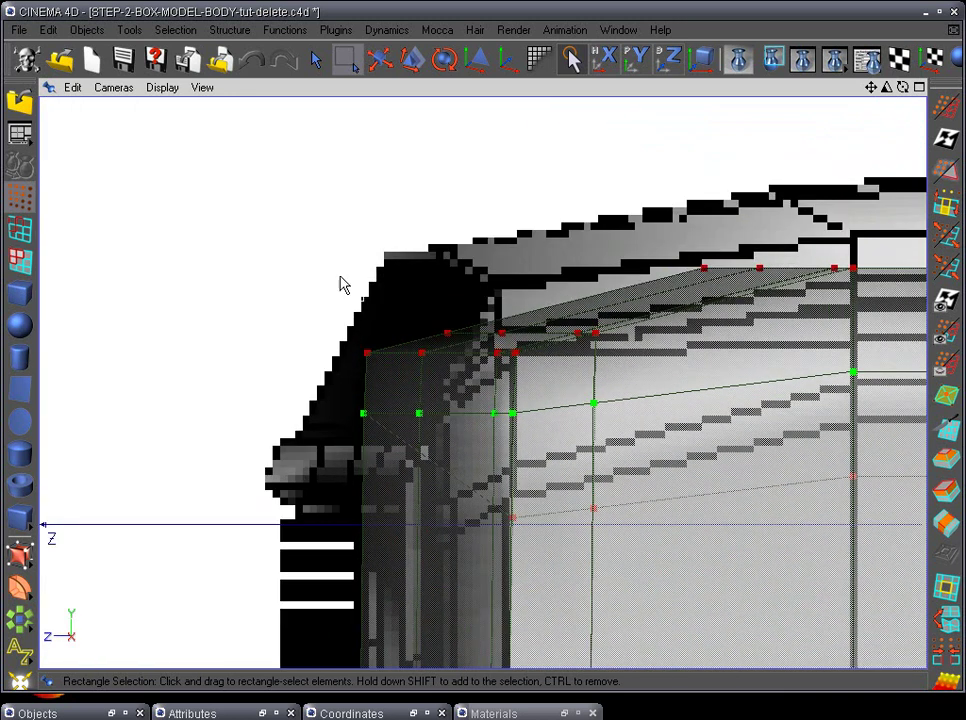
pyautogui.moveTo(541, 346); pyautogui.dragTo(642, 380)
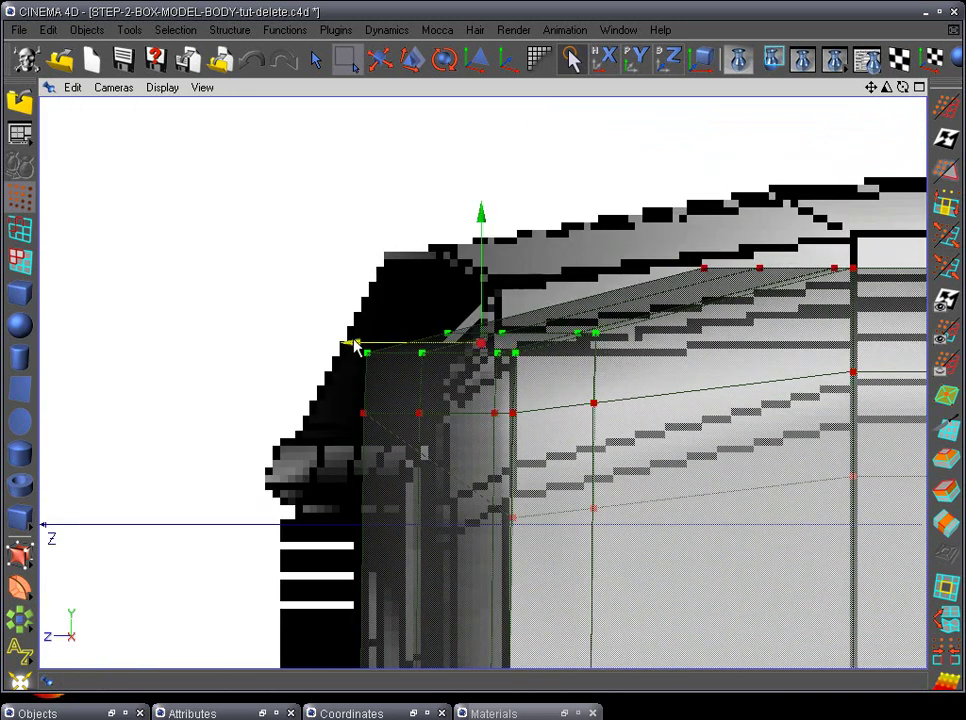
pyautogui.moveTo(354, 343); pyautogui.dragTo(397, 346)
# - Select the shoulder-line points at the front end of the fender and lower them to the reference body's crease
pyautogui.scroll(-2, 778, 459)
pyautogui.keyDown('alt'); pyautogui.moveTo(725, 465); pyautogui.dragTo(483, 468, button='middle'); pyautogui.keyUp('alt')
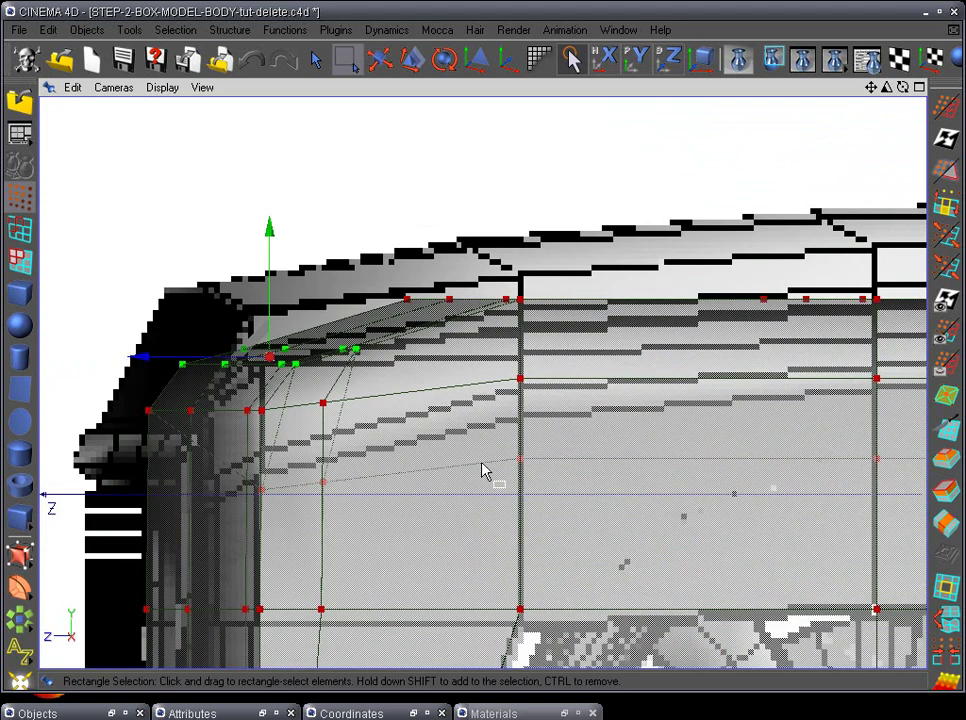
pyautogui.keyDown('alt'); pyautogui.moveTo(649, 463); pyautogui.dragTo(464, 483, button='middle'); pyautogui.keyUp('alt')
pyautogui.scroll(-2, 736, 412)
pyautogui.keyDown('alt'); pyautogui.moveTo(737, 412); pyautogui.dragTo(633, 414, button='middle'); pyautogui.keyUp('alt')
pyautogui.keyDown('alt'); pyautogui.moveTo(573, 481); pyautogui.dragTo(668, 463, button='middle'); pyautogui.keyUp('alt')
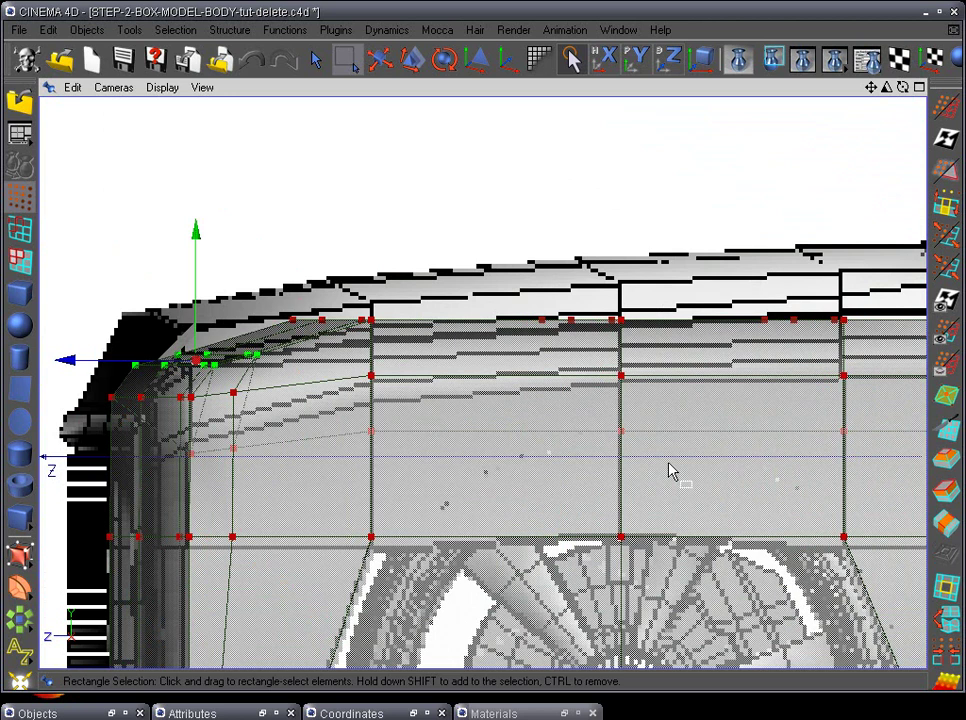
pyautogui.keyDown('alt'); pyautogui.moveTo(685, 463); pyautogui.dragTo(619, 470, button='right'); pyautogui.keyUp('alt')
pyautogui.keyDown('alt'); pyautogui.moveTo(467, 459); pyautogui.dragTo(667, 450, button='middle'); pyautogui.keyUp('alt')
pyautogui.keyDown('alt'); pyautogui.moveTo(555, 472); pyautogui.dragTo(291, 461, button='right'); pyautogui.keyUp('alt')
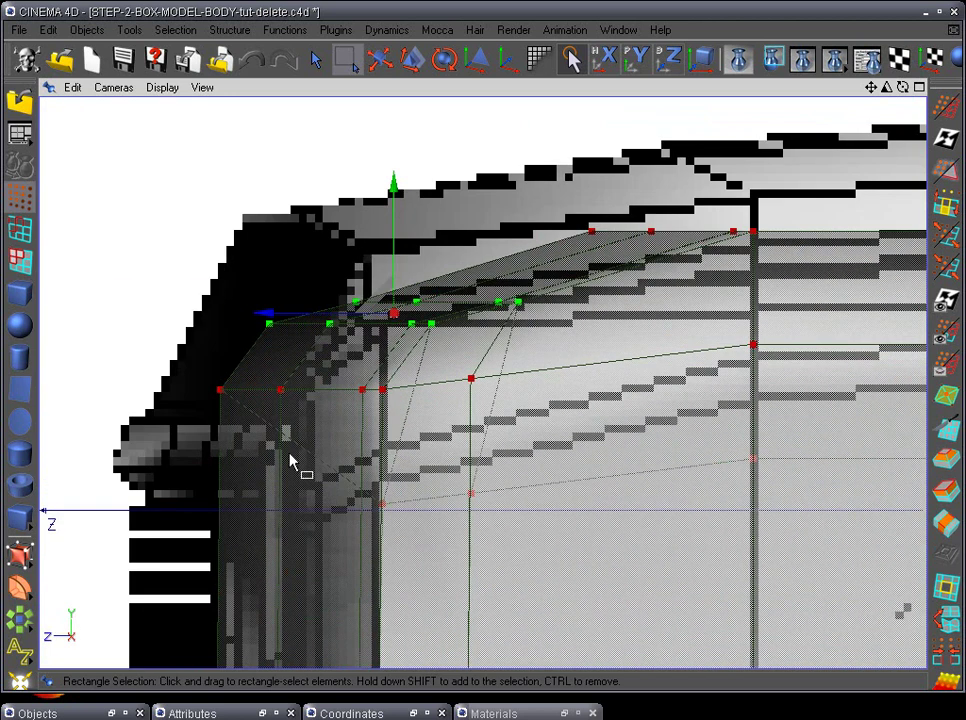
pyautogui.moveTo(527, 423); pyautogui.dragTo(533, 425)
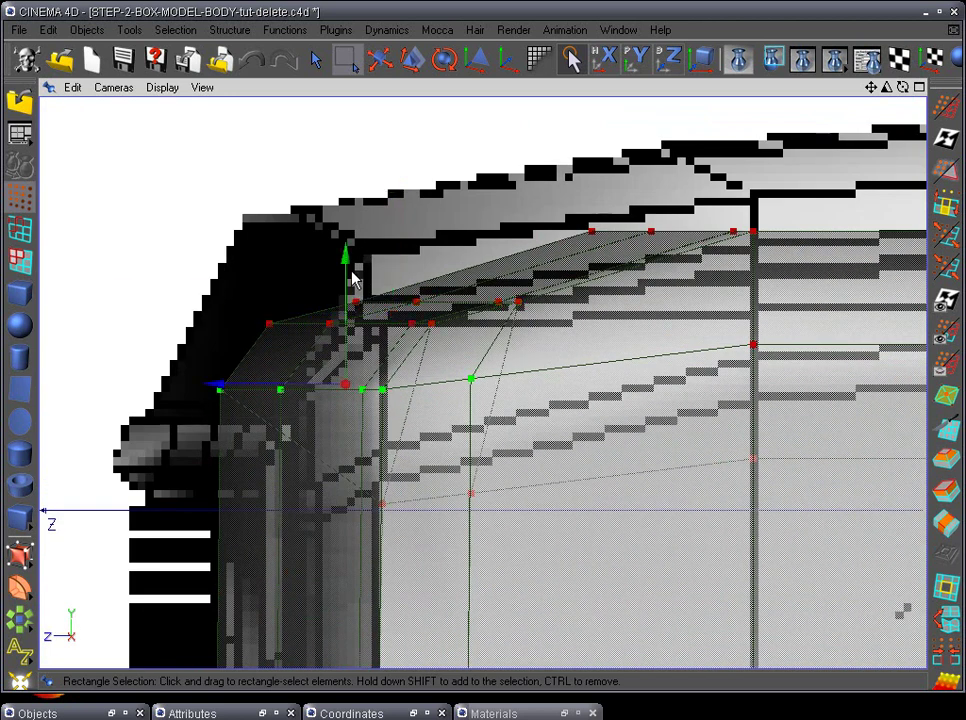
pyautogui.moveTo(349, 270); pyautogui.dragTo(353, 314)
# - Lower the shoulder-line point above the front wheel arch's leading edge slightly and raise the one above the wheel centre
pyautogui.keyDown('alt'); pyautogui.moveTo(513, 499); pyautogui.dragTo(388, 524, button='middle'); pyautogui.keyUp('alt')
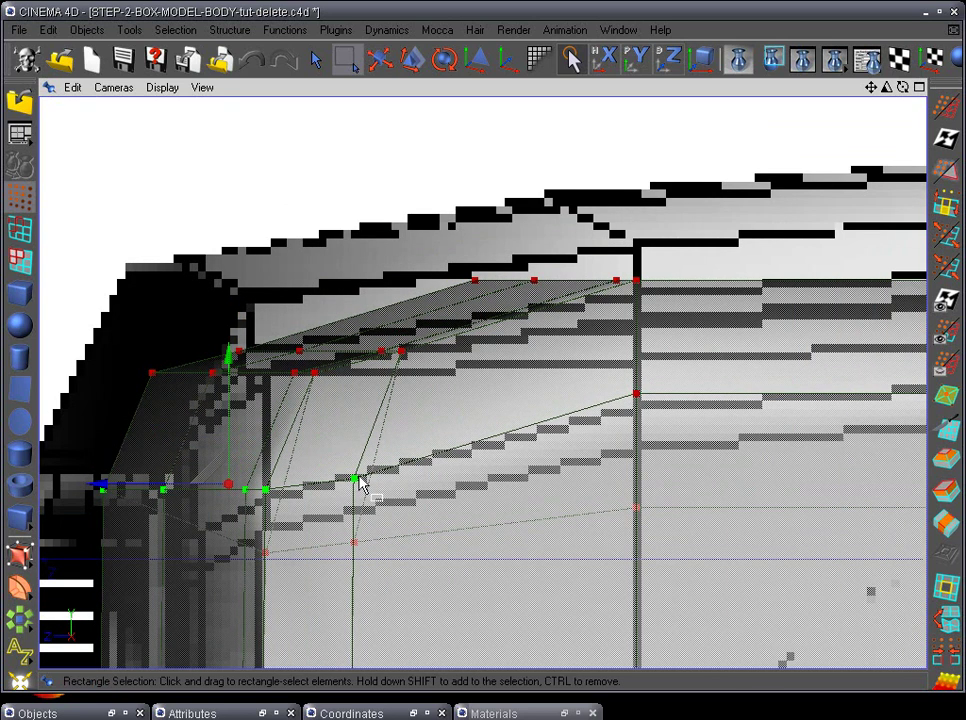
pyautogui.keyDown('alt'); pyautogui.moveTo(705, 430); pyautogui.dragTo(455, 490, button='middle'); pyautogui.keyUp('alt')
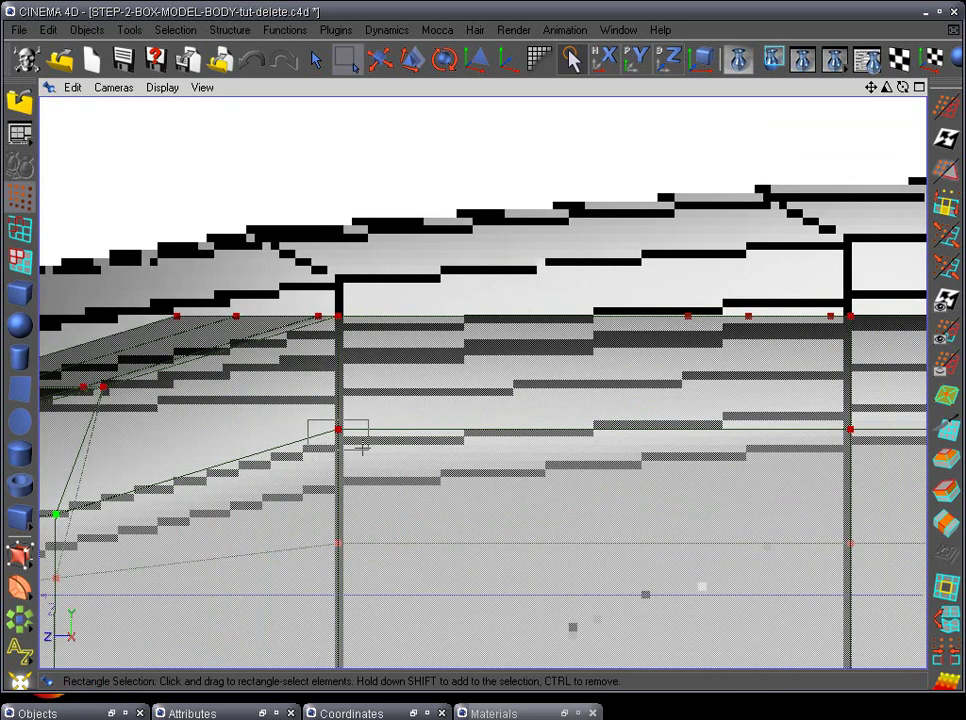
pyautogui.moveTo(362, 449); pyautogui.dragTo(340, 440)
pyautogui.keyDown('alt'); pyautogui.moveTo(767, 441); pyautogui.dragTo(376, 437, button='middle'); pyautogui.keyUp('alt')
pyautogui.moveTo(367, 375); pyautogui.dragTo(522, 470)
pyautogui.moveTo(457, 428); pyautogui.dragTo(457, 412)
# - Undo the raising of the shoulder-line point above the front wheel centre
pyautogui.keyDown('alt'); pyautogui.moveTo(677, 444); pyautogui.dragTo(296, 454, button='middle'); pyautogui.keyUp('alt')
pyautogui.scroll(-2, 296, 454)
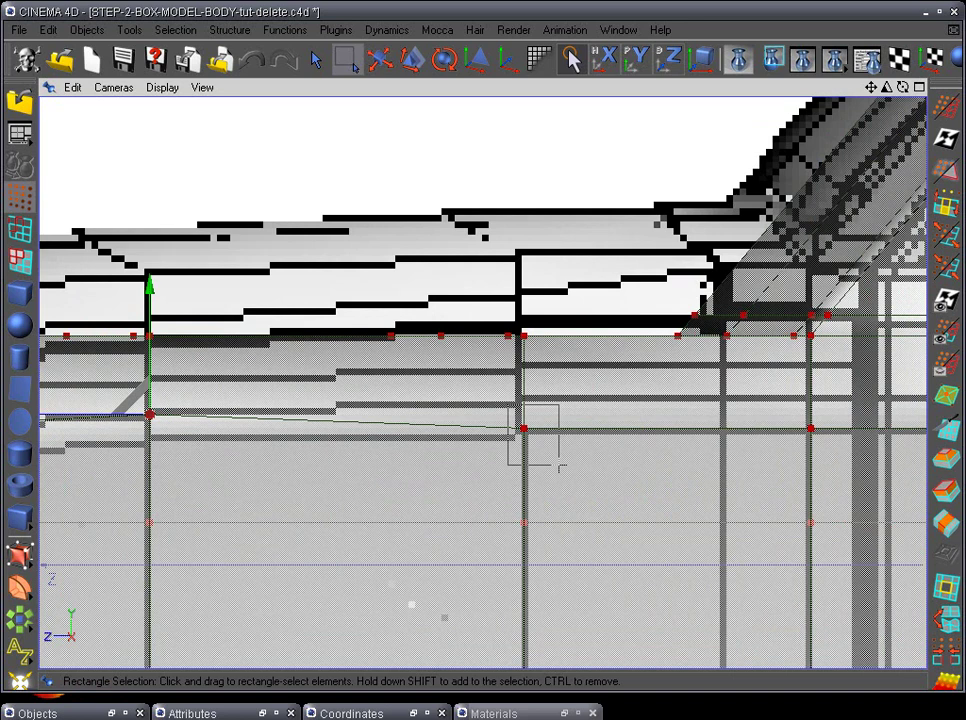
pyautogui.moveTo(560, 467); pyautogui.dragTo(565, 467)
pyautogui.scroll(-10, 668, 477)
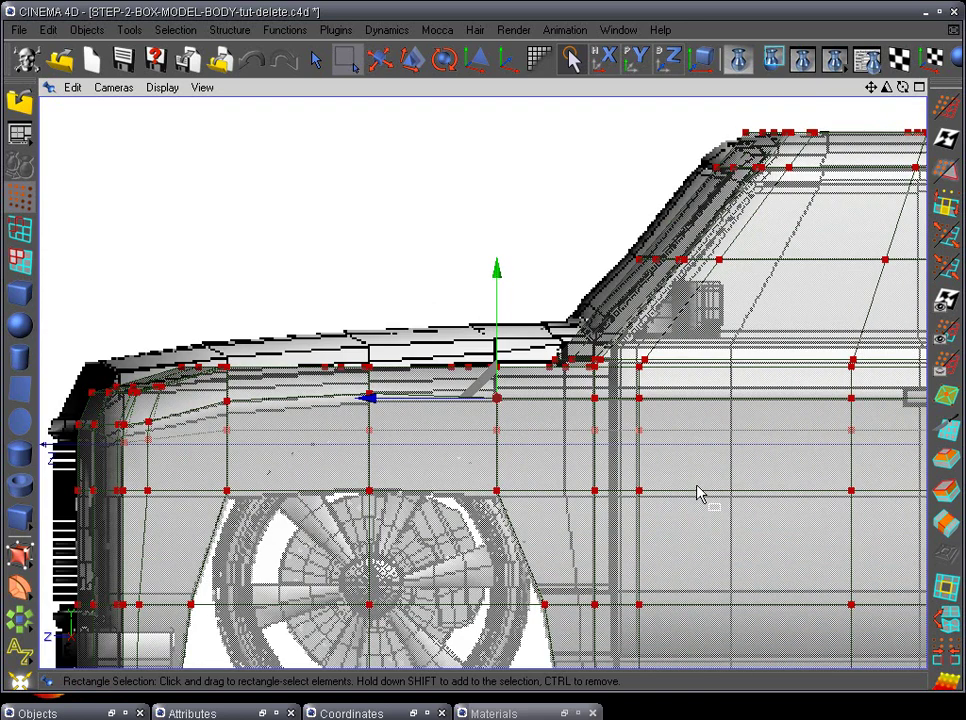
pyautogui.hotkey('ctrl', 'z')
pyautogui.keyDown('alt'); pyautogui.moveTo(495, 515); pyautogui.dragTo(534, 540, button='middle'); pyautogui.keyUp('alt')
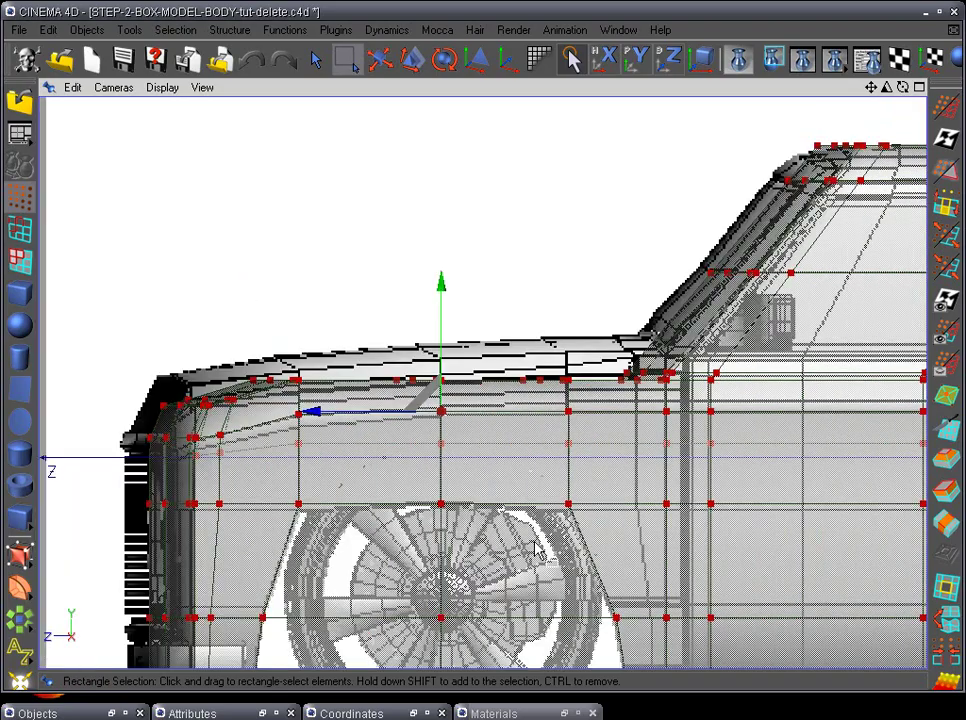
# - In the top view, select all body points on the positive X side of the centre line and delete them
pyautogui.press('F1')
pyautogui.keyDown('alt'); pyautogui.moveTo(535, 538); pyautogui.dragTo(447, 417); pyautogui.keyUp('alt')
pyautogui.scroll(-3, 358, 392)
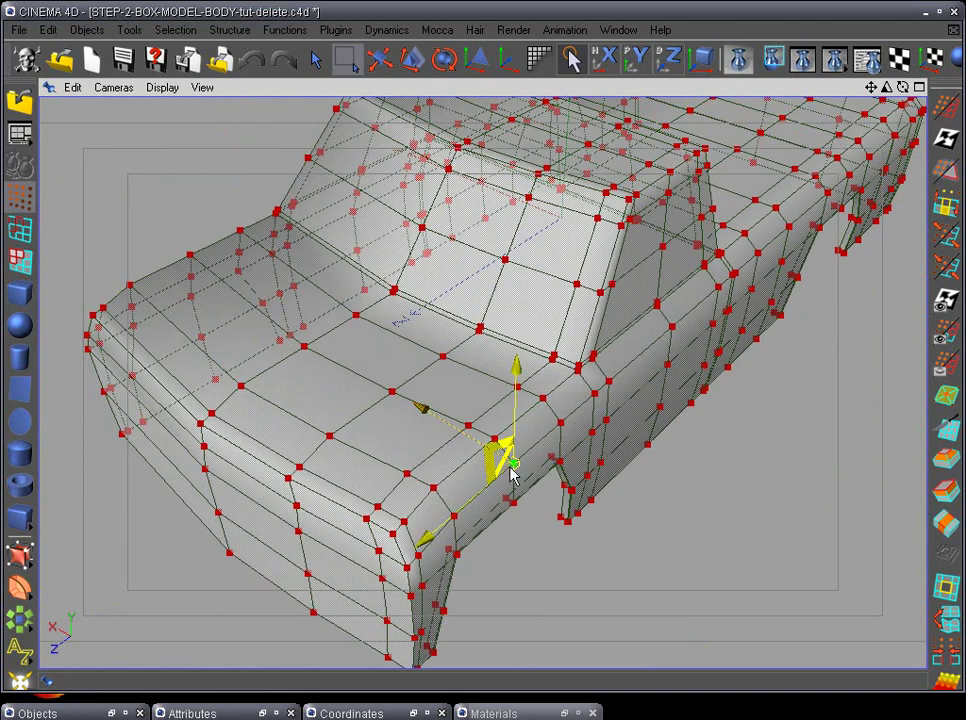
pyautogui.press('F2')
pyautogui.scroll(-3, 525, 468)
pyautogui.scroll(-5, 541, 474)
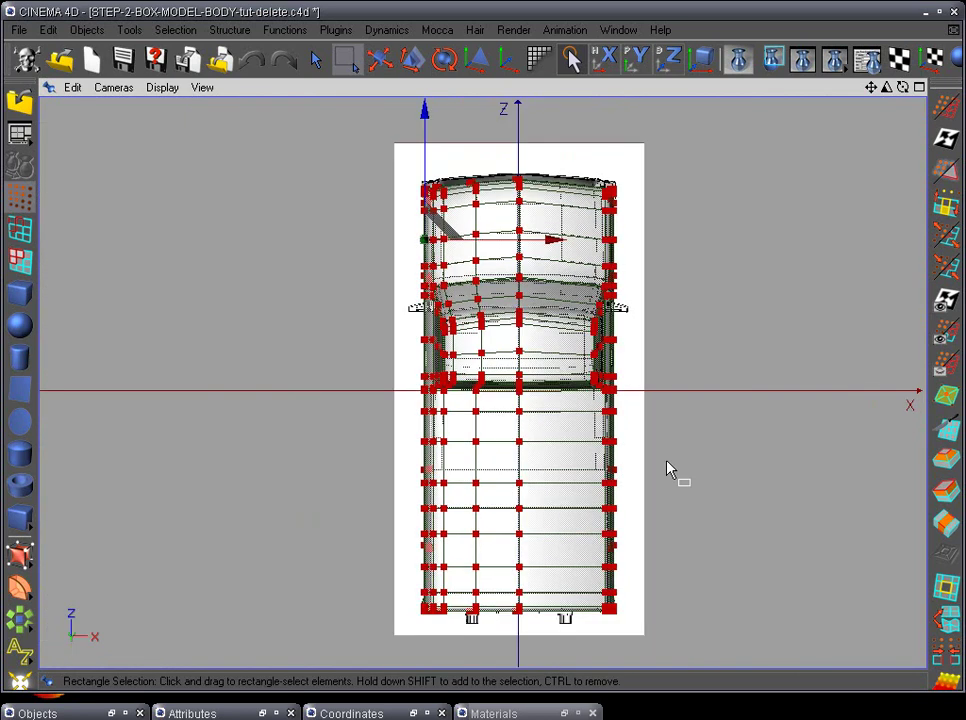
pyautogui.moveTo(545, 192); pyautogui.dragTo(690, 577)
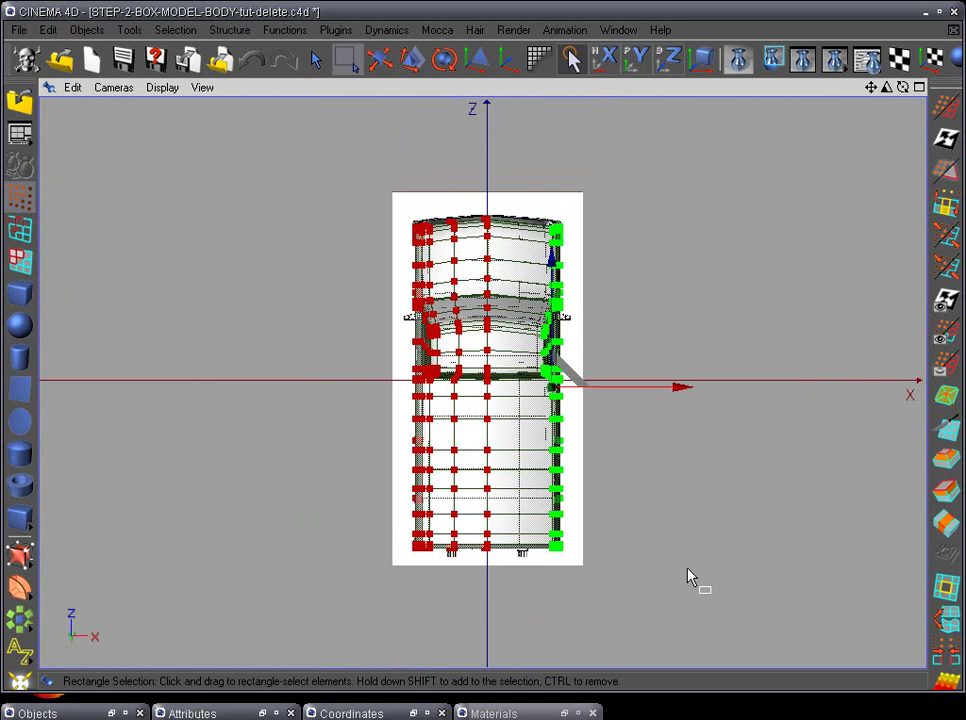
pyautogui.press('Delete')
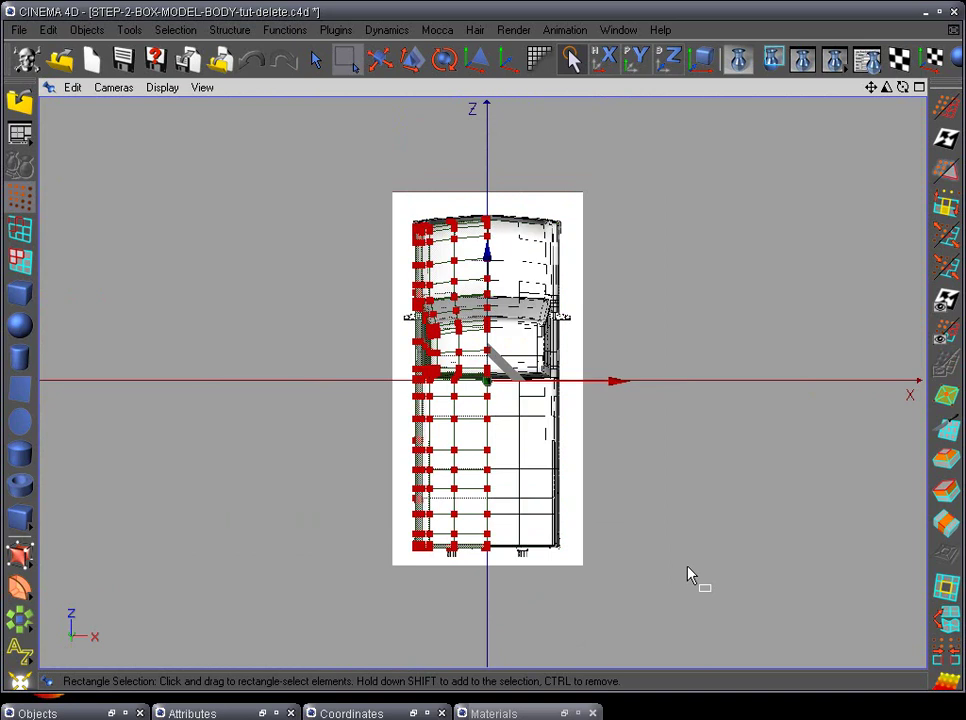
# - Examine the halved body in perspective and compare its windshield and pillar base with the reference in the side view
pyautogui.press('F1')
pyautogui.keyDown('alt'); pyautogui.moveTo(688, 567); pyautogui.dragTo(645, 512); pyautogui.keyUp('alt')
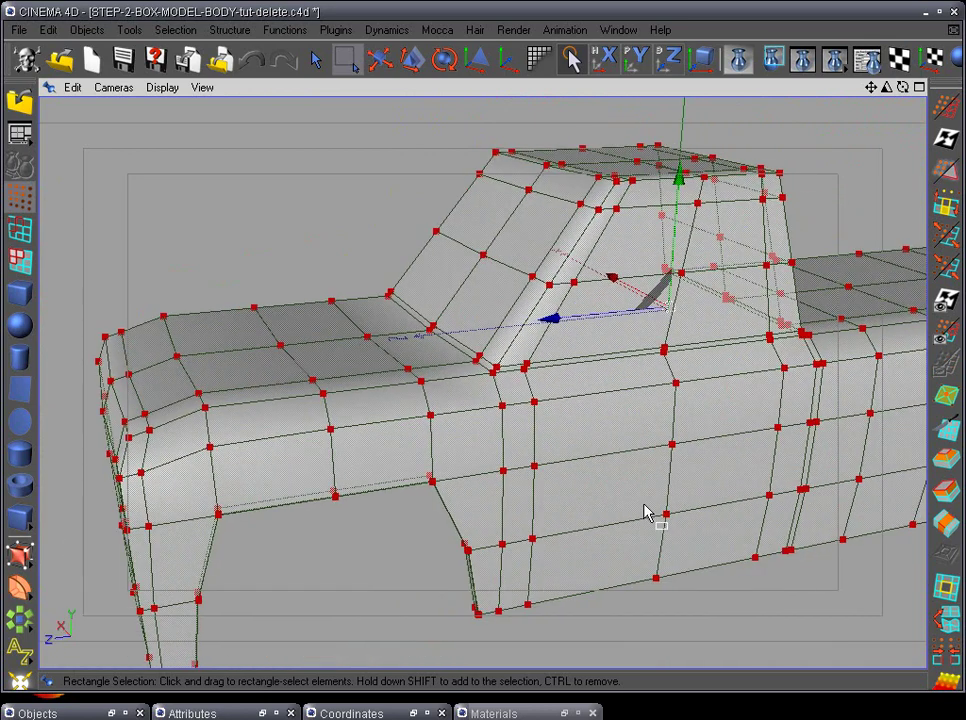
pyautogui.press('F3')
pyautogui.scroll(1, 748, 440)
pyautogui.keyDown('alt'); pyautogui.moveTo(750, 440); pyautogui.dragTo(463, 583, button='middle'); pyautogui.keyUp('alt')
pyautogui.scroll(2, 491, 492)
pyautogui.scroll(1, 520, 391)
pyautogui.keyDown('alt'); pyautogui.moveTo(717, 320); pyautogui.dragTo(714, 369, button='middle'); pyautogui.keyUp('alt')
pyautogui.scroll(2, 714, 369)
pyautogui.keyDown('alt'); pyautogui.moveTo(653, 485); pyautogui.dragTo(697, 470, button='middle'); pyautogui.keyUp('alt')
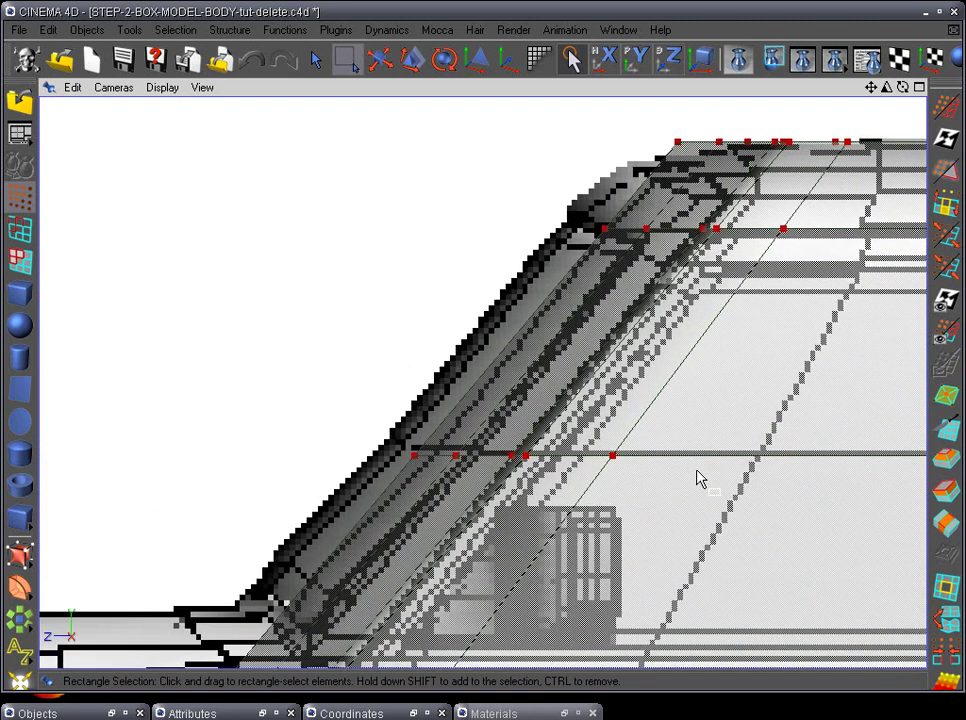
pyautogui.keyDown('alt'); pyautogui.moveTo(698, 478); pyautogui.dragTo(808, 374, button='right'); pyautogui.keyUp('alt')
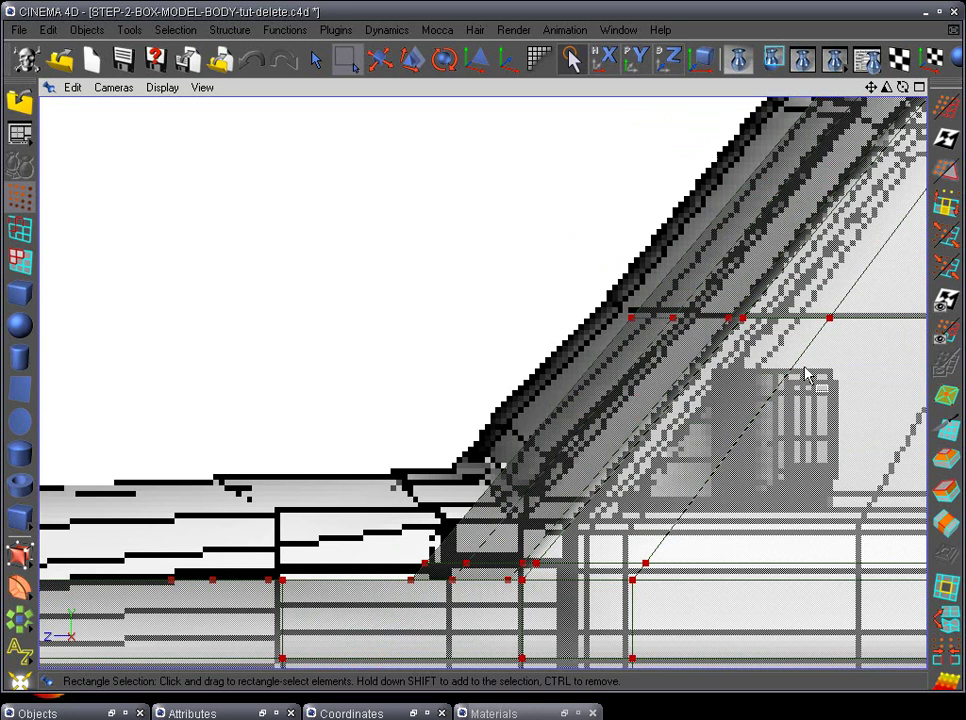
pyautogui.keyDown('alt'); pyautogui.moveTo(657, 531); pyautogui.dragTo(673, 450, button='middle'); pyautogui.keyUp('alt')
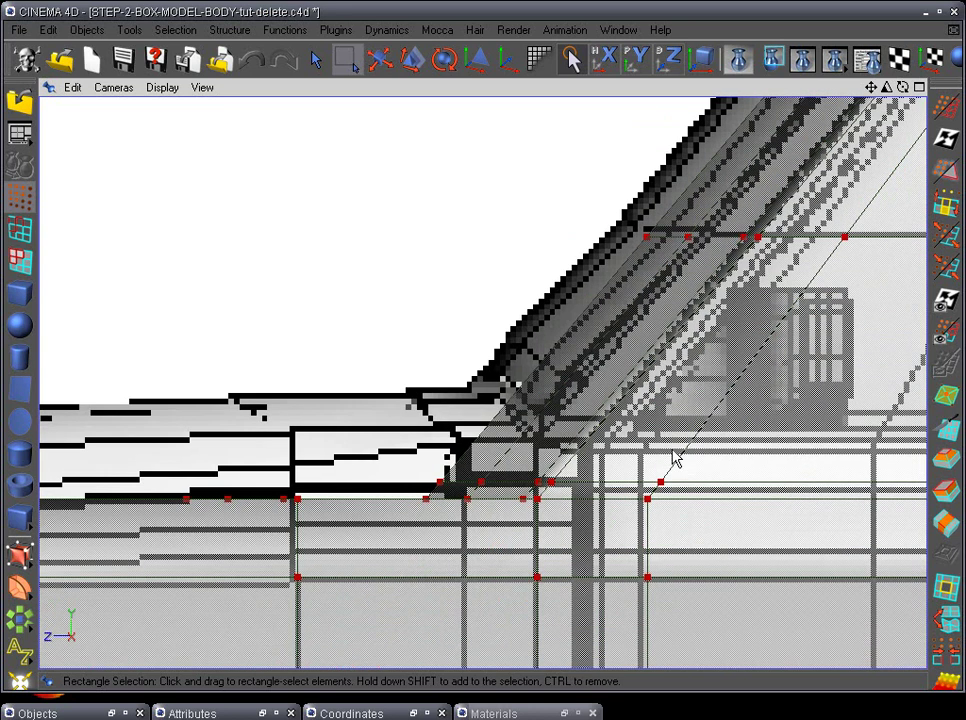
pyautogui.press('F1')
pyautogui.keyDown('alt'); pyautogui.moveTo(652, 486); pyautogui.dragTo(571, 464); pyautogui.keyUp('alt')
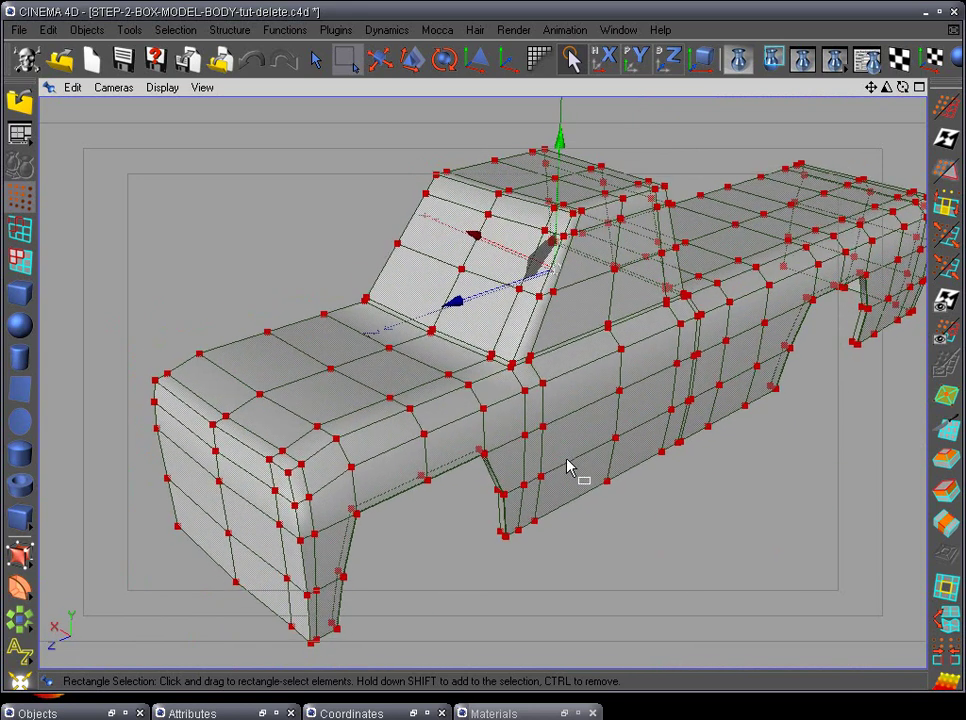
# - Add a Symmetry object and a HyperNURBS object to the scene
pyautogui.moveTo(110, 713); pyautogui.dragTo(424, 405)
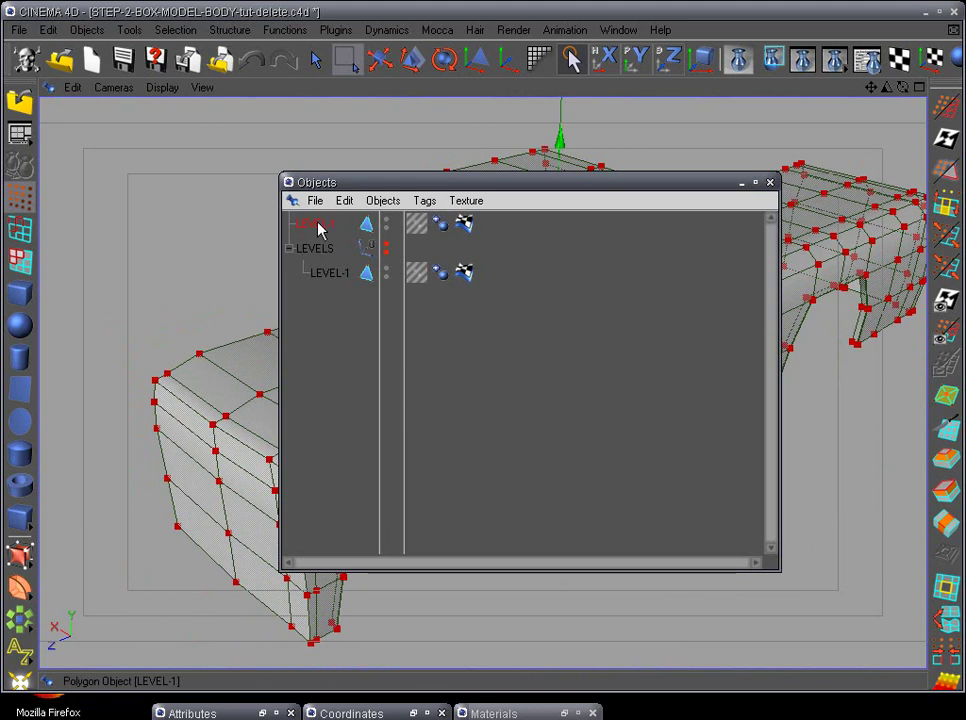
pyautogui.click(17, 624)
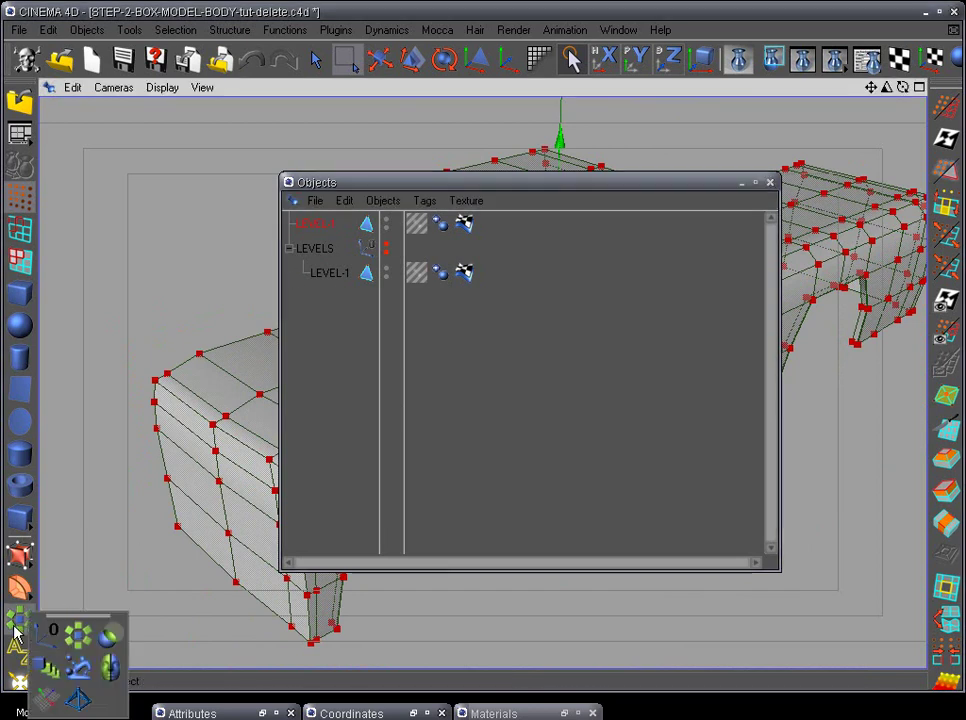
pyautogui.click(113, 667)
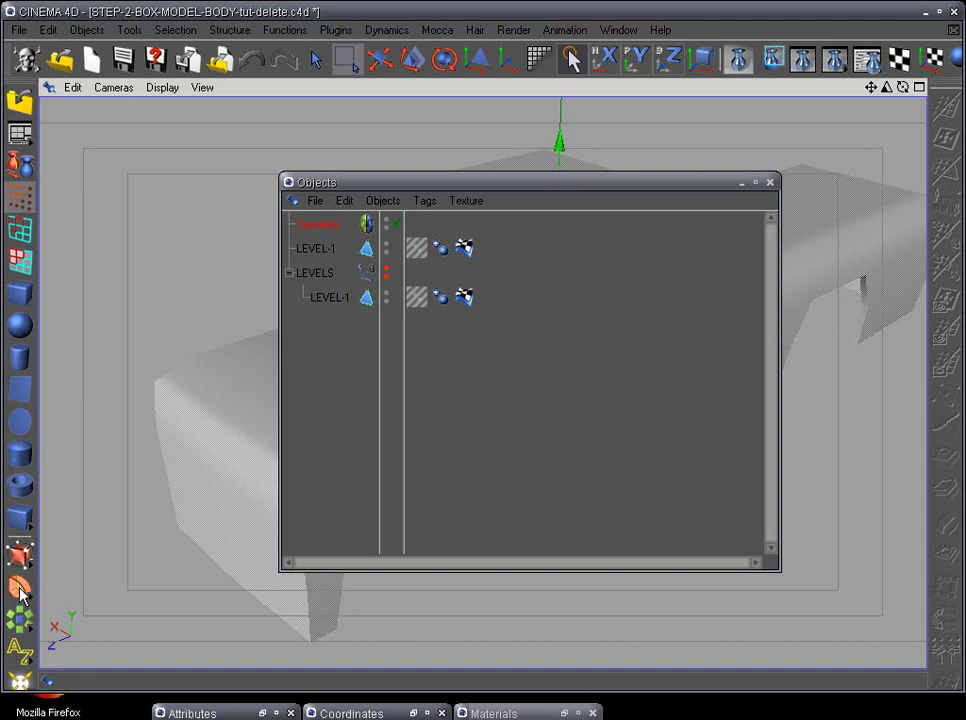
pyautogui.click(19, 553)
pyautogui.click(62, 572)
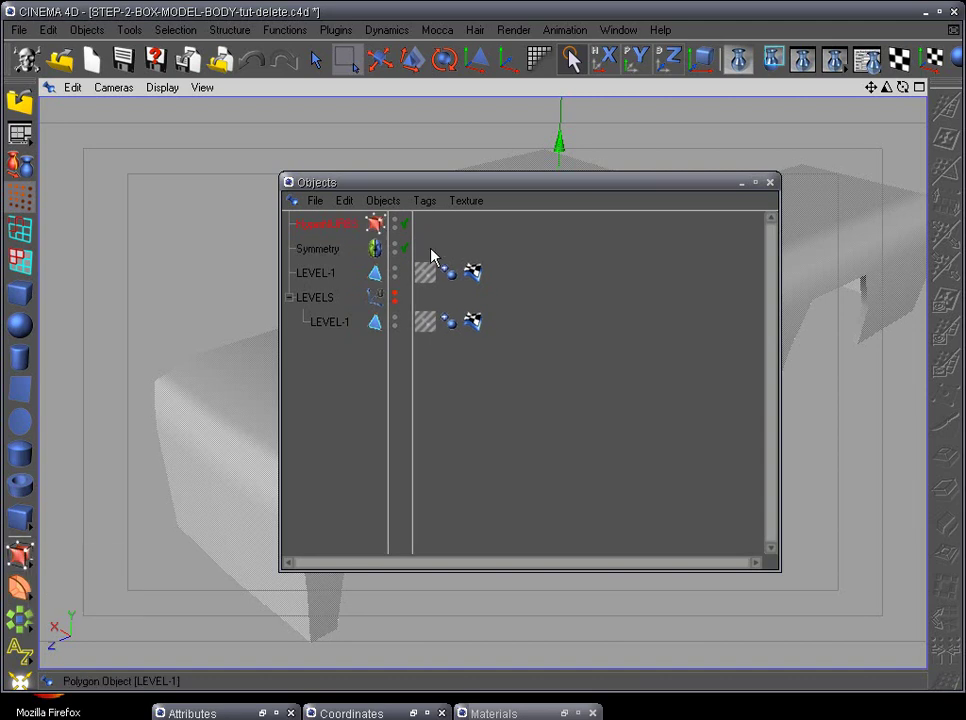
# - Add a null object and nest the truck body LEVEL-1 inside it, with the null under Symmetry and Symmetry under HyperNURBS
pyautogui.click(86, 30)
pyautogui.click(100, 56)
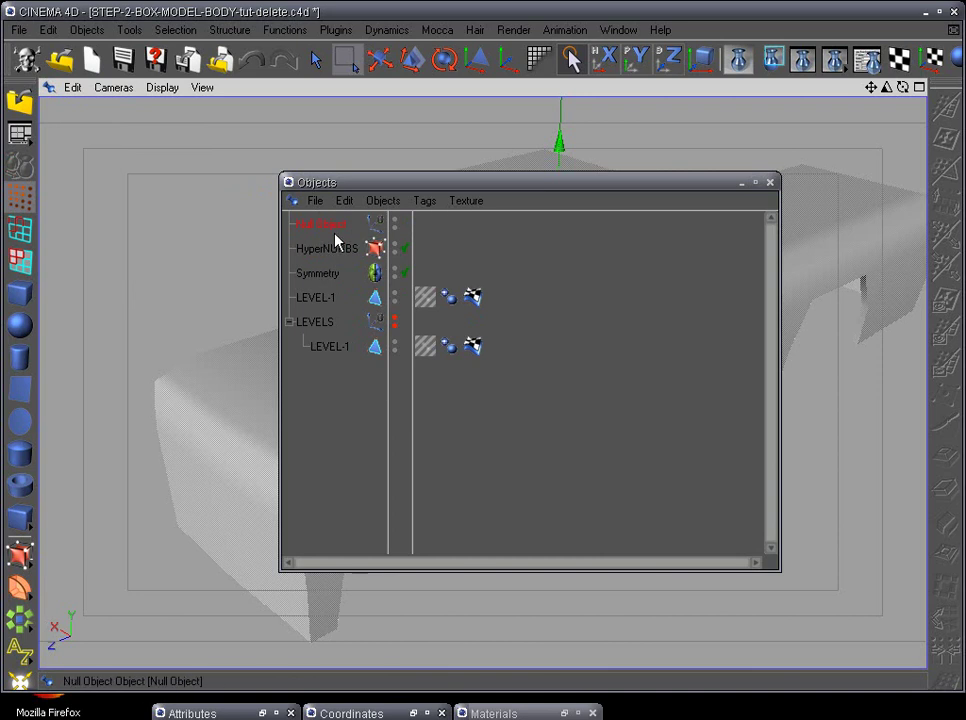
pyautogui.moveTo(326, 276)
pyautogui.mouseDown()
pyautogui.moveTo(338, 250)
pyautogui.moveTo(328, 286)
pyautogui.moveTo(344, 274)
pyautogui.mouseUp()
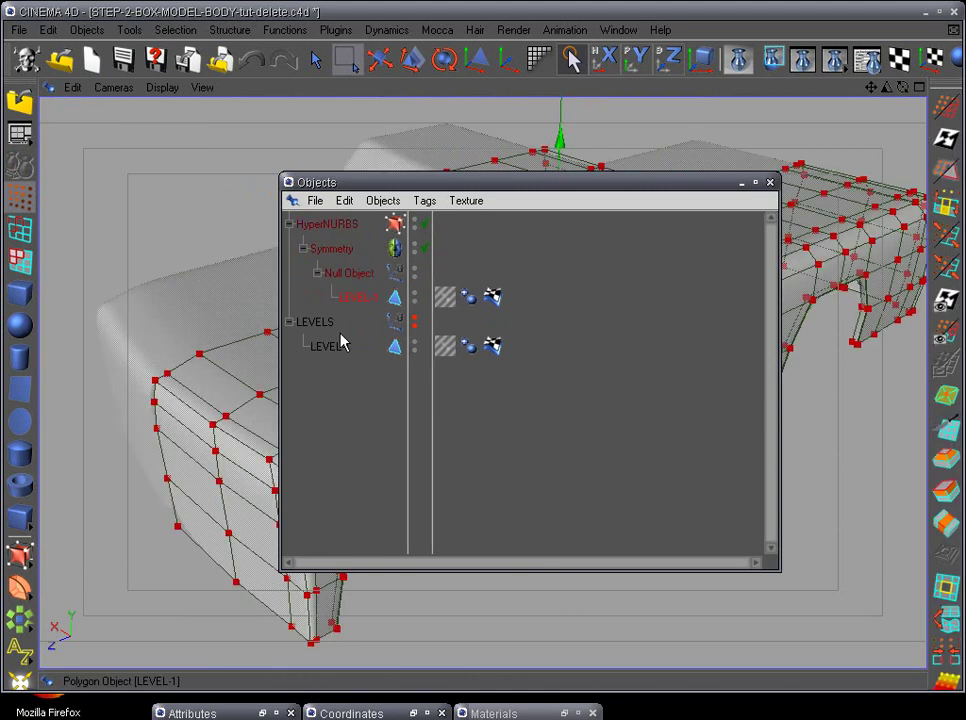
# - Set the X position of the nested LEVEL-1 object to 0 m and check the coordinates of its parent objects
pyautogui.keyDown('alt'); pyautogui.moveTo(58, 468); pyautogui.dragTo(157, 395); pyautogui.keyUp('alt')
pyautogui.moveTo(511, 186); pyautogui.dragTo(637, 305)
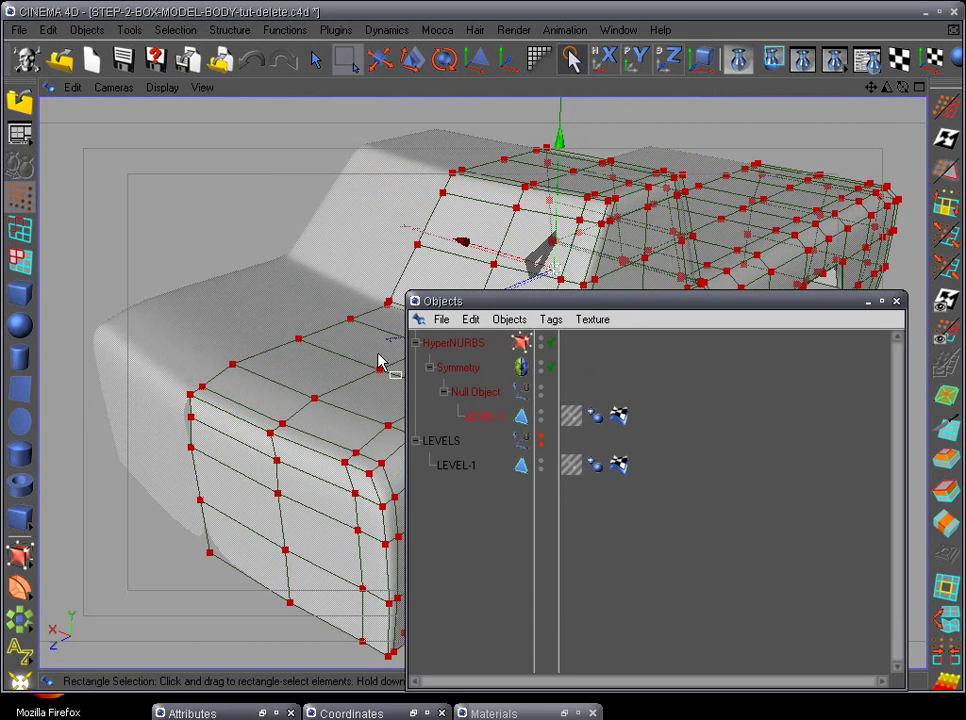
pyautogui.keyDown('alt'); pyautogui.moveTo(377, 355); pyautogui.dragTo(260, 418); pyautogui.keyUp('alt')
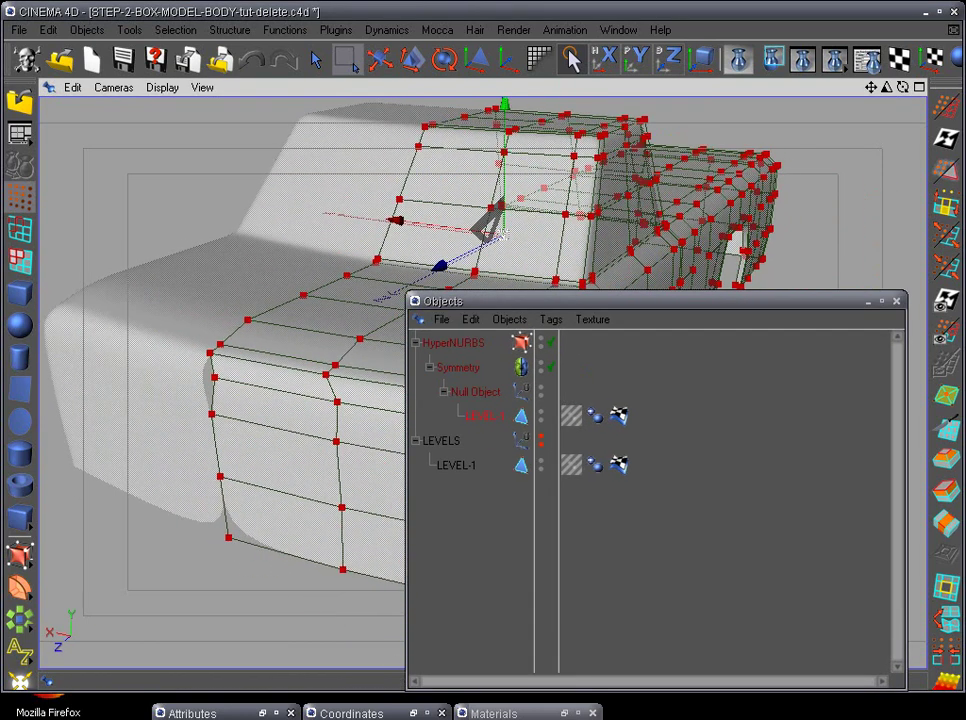
pyautogui.click(414, 714)
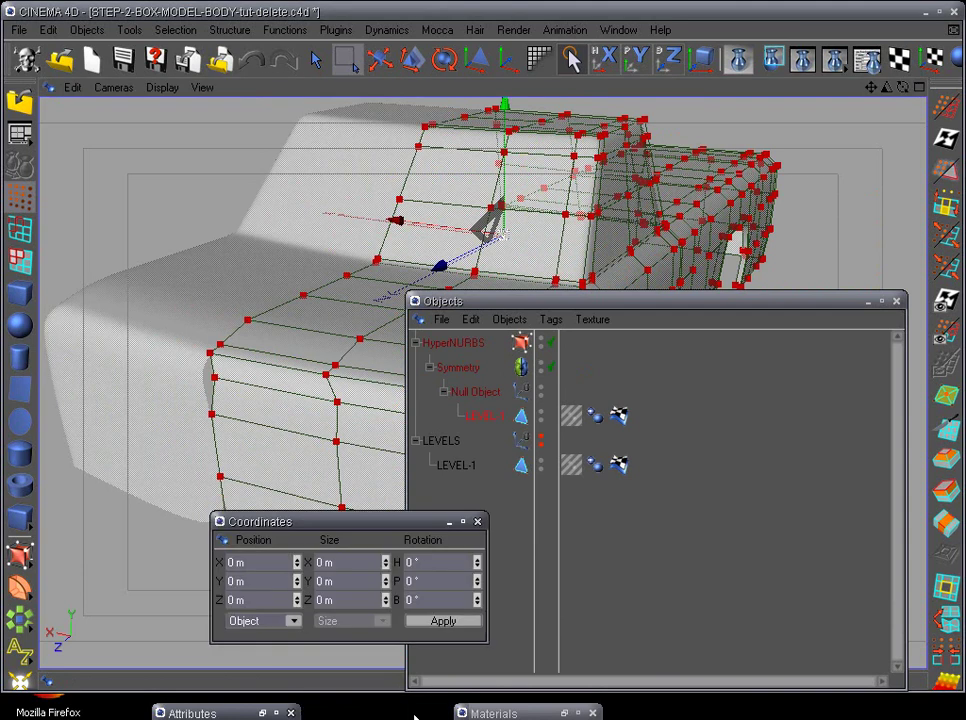
pyautogui.moveTo(352, 539); pyautogui.dragTo(227, 541)
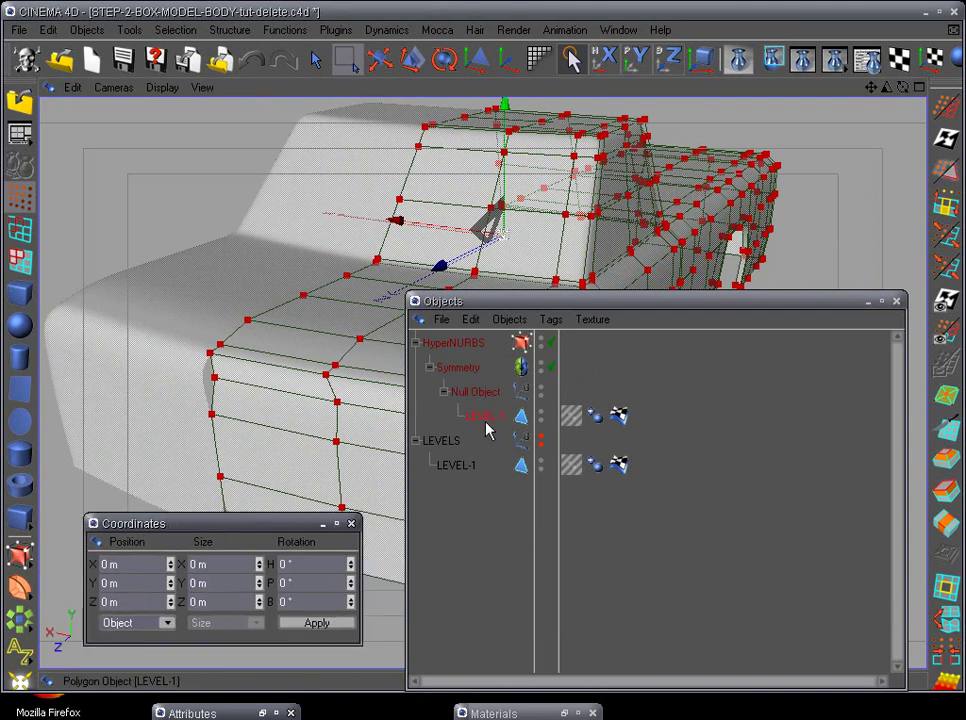
pyautogui.click(476, 62)
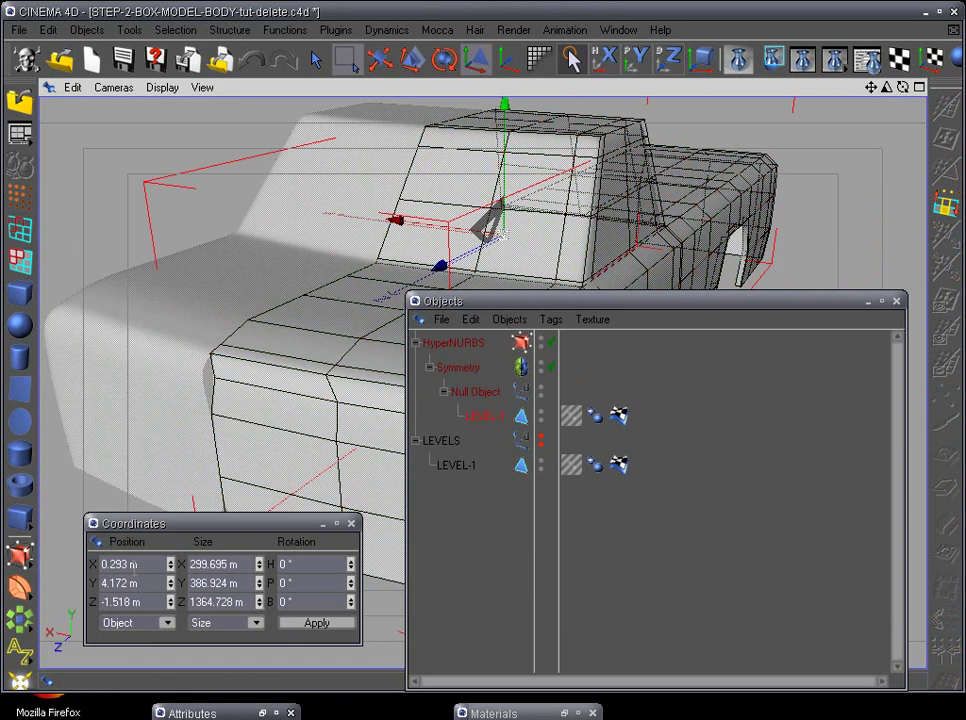
pyautogui.write('0')
pyautogui.press('Return')
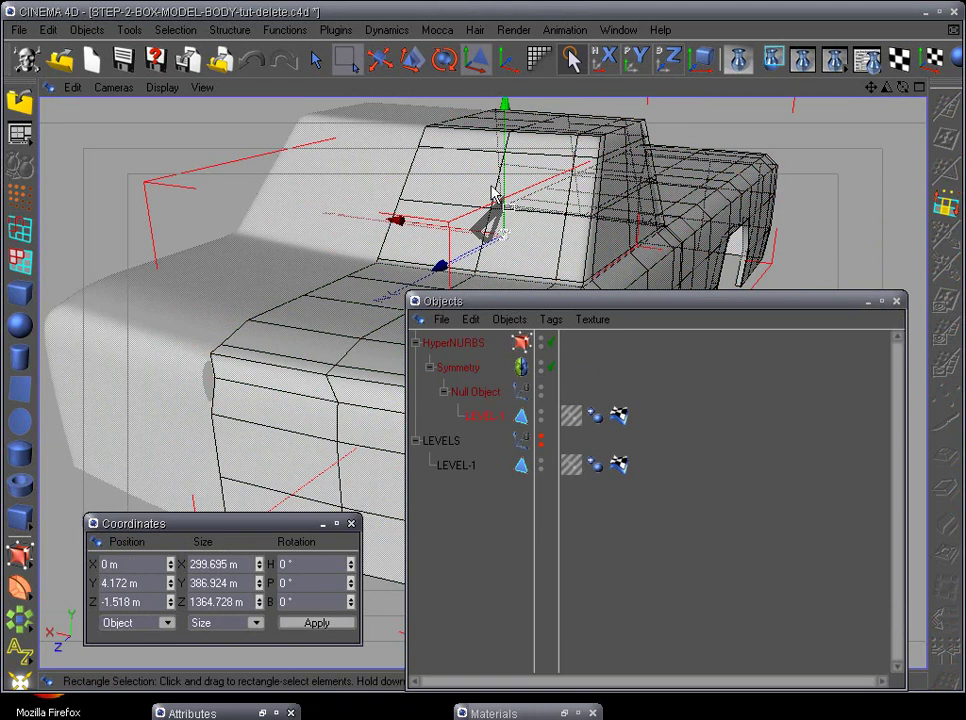
pyautogui.click(460, 396)
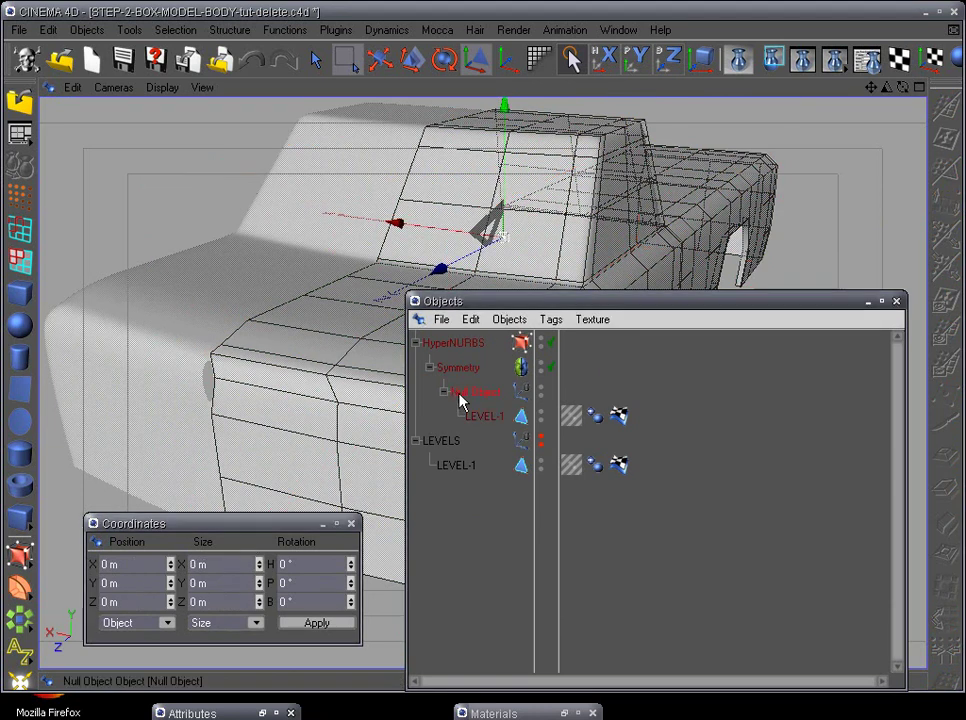
pyautogui.click(467, 370)
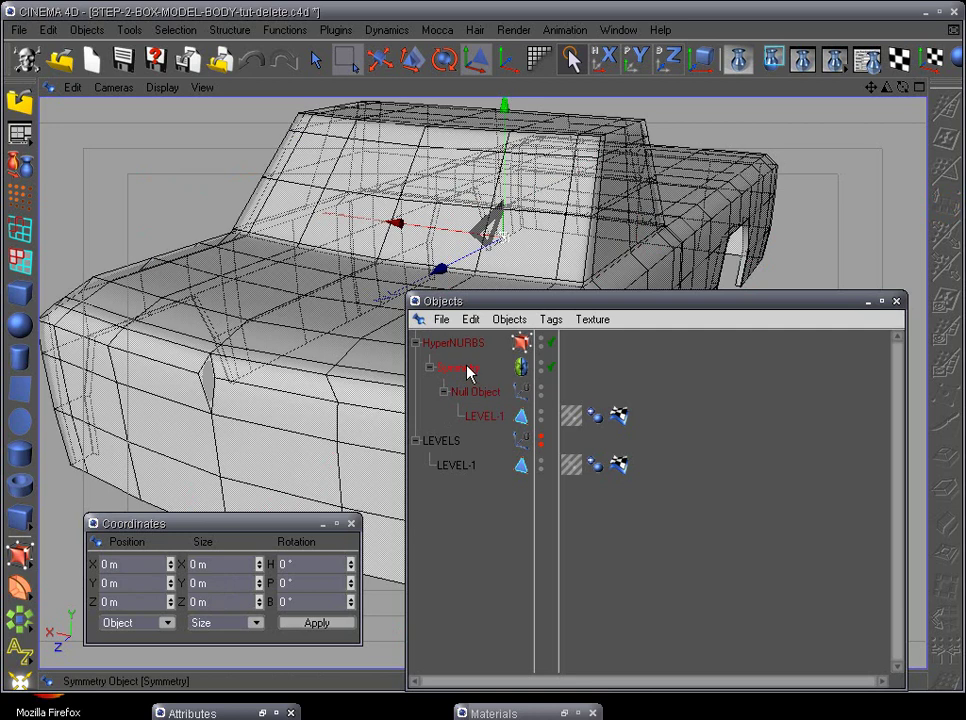
pyautogui.click(445, 345)
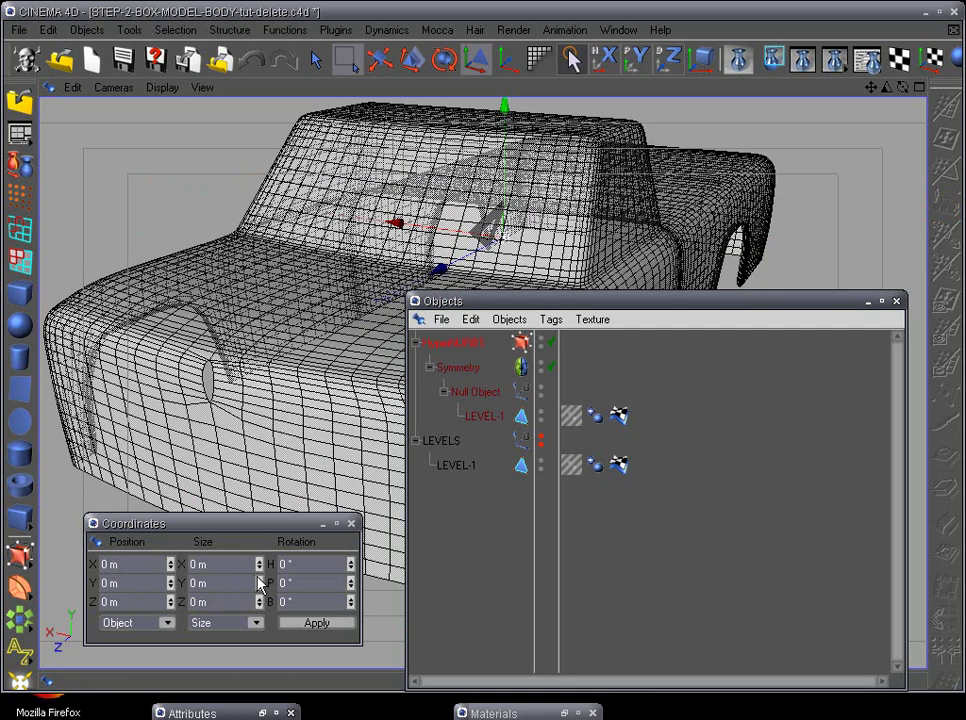
pyautogui.click(324, 524)
# - Disable the HyperNURBS and Symmetry objects to show only the half body cage
pyautogui.click(550, 342)
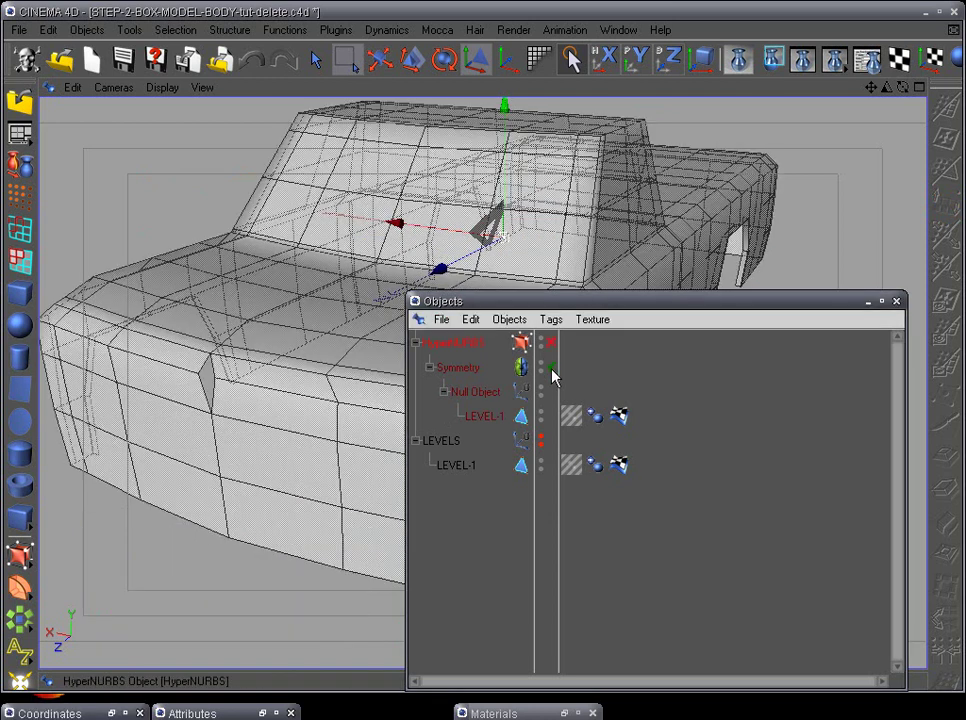
pyautogui.click(550, 367)
pyautogui.keyDown('alt'); pyautogui.moveTo(222, 405); pyautogui.dragTo(82, 211); pyautogui.keyUp('alt')
# - Select the misaligned centre-line point at the hood's front edge on LEVEL-1 and set its X value to 0 m with Set Point Value
pyautogui.click(22, 203)
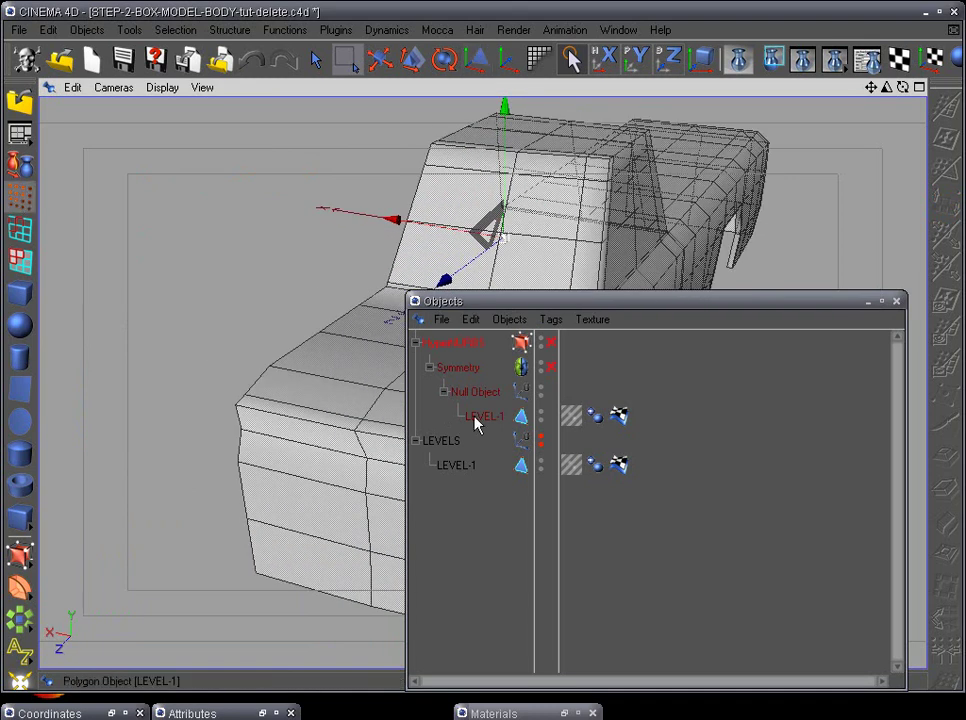
pyautogui.click(480, 418)
pyautogui.moveTo(227, 425); pyautogui.dragTo(261, 444)
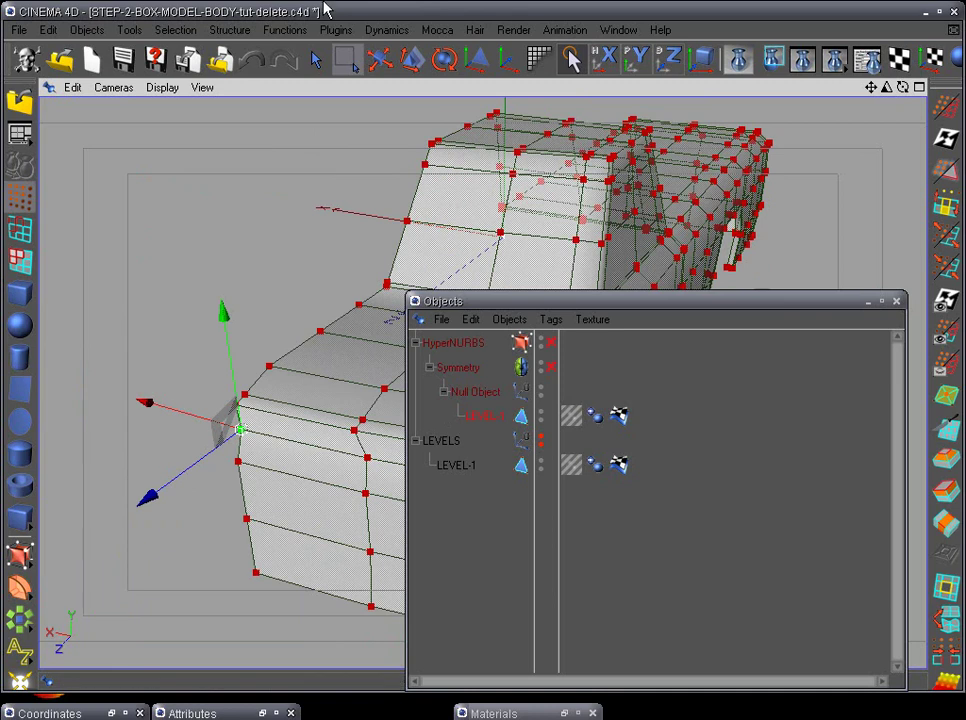
pyautogui.click(229, 30)
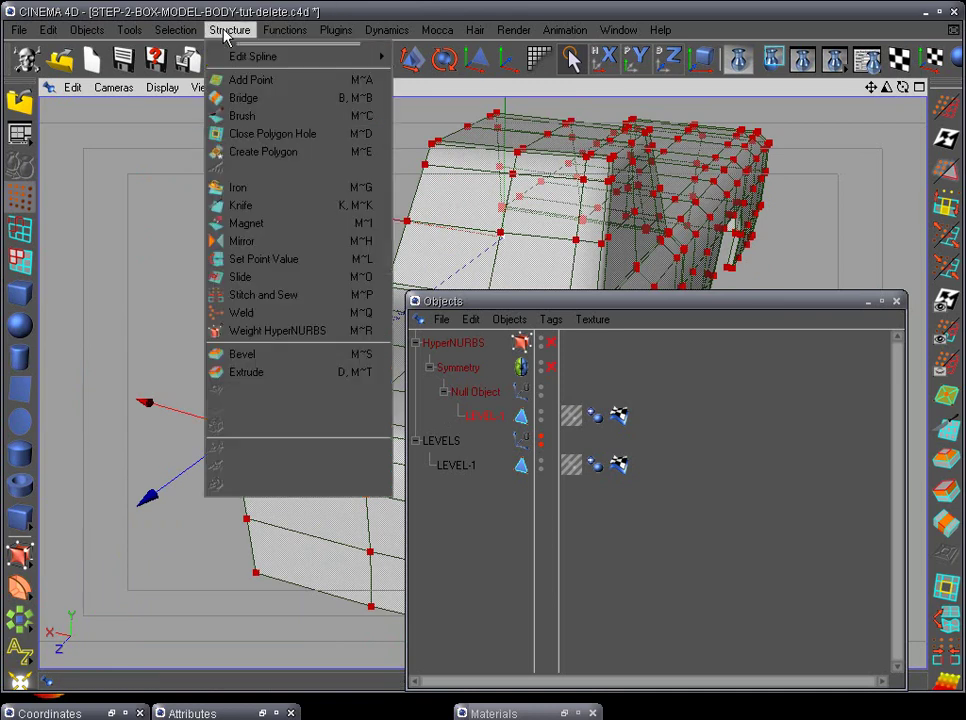
pyautogui.click(262, 260)
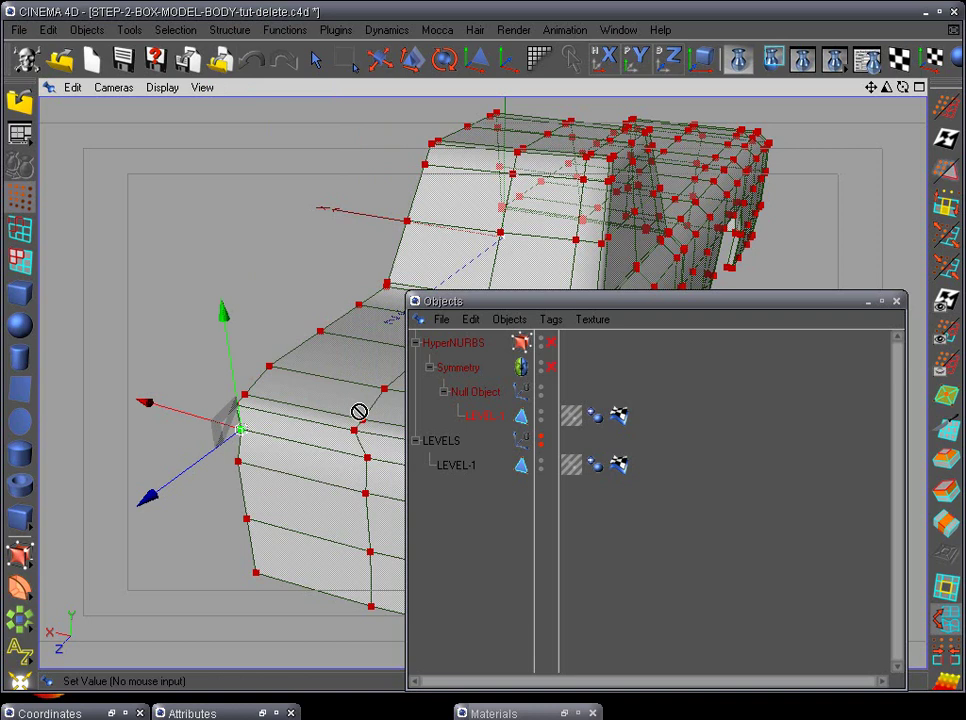
pyautogui.click(264, 712)
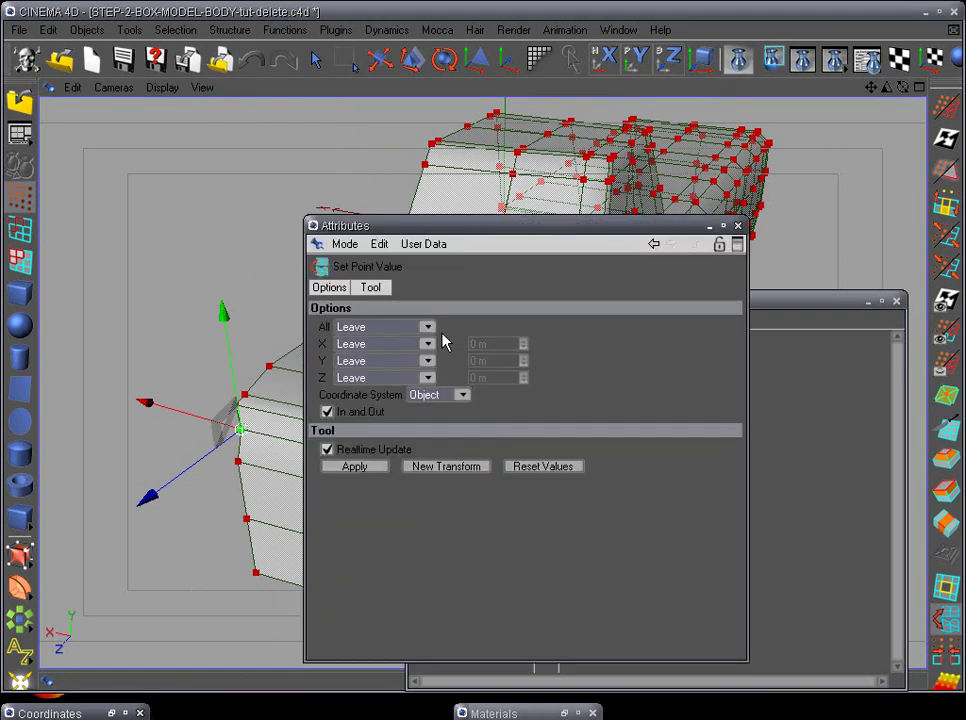
pyautogui.click(371, 347)
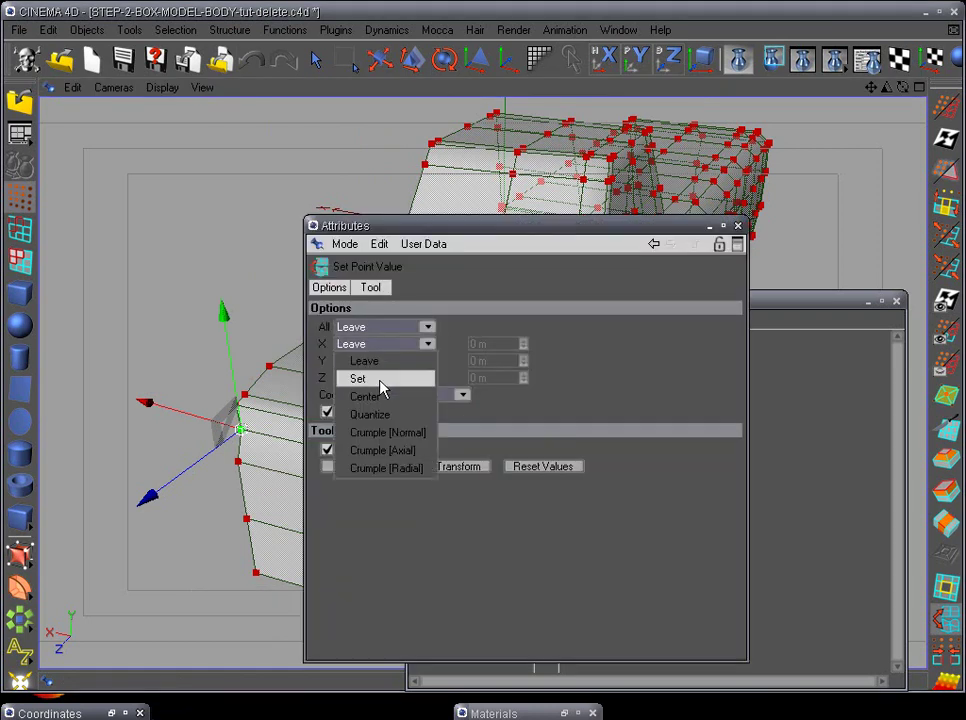
pyautogui.click(381, 378)
pyautogui.click(360, 468)
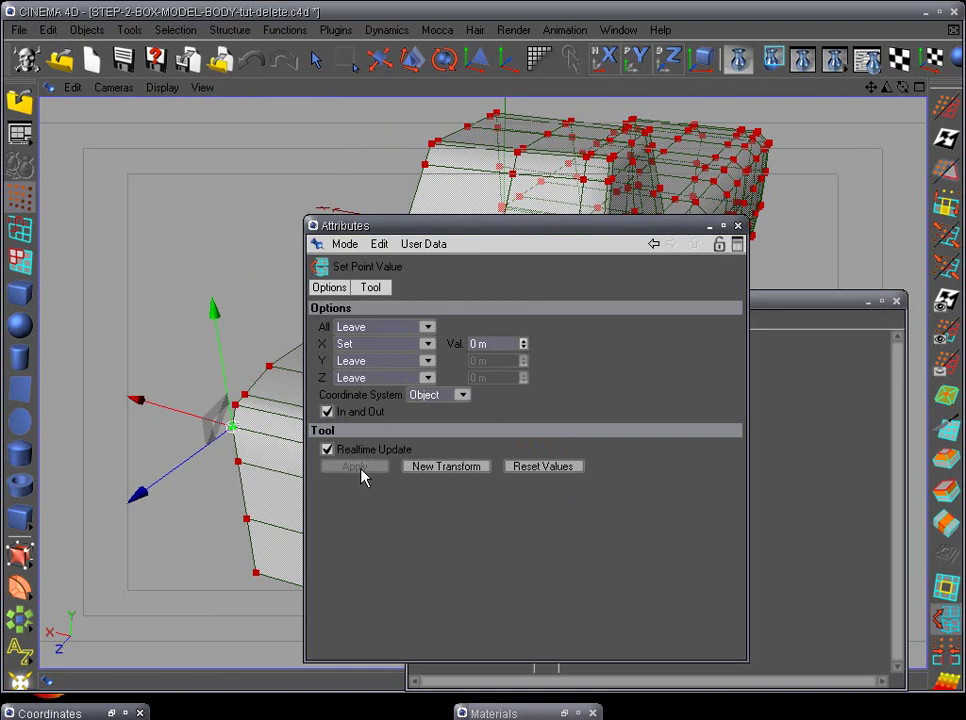
# - Select the misaligned centre-line point at the tailgate's upper edge and set its X value to 0 m with Set Point Value
pyautogui.click(709, 229)
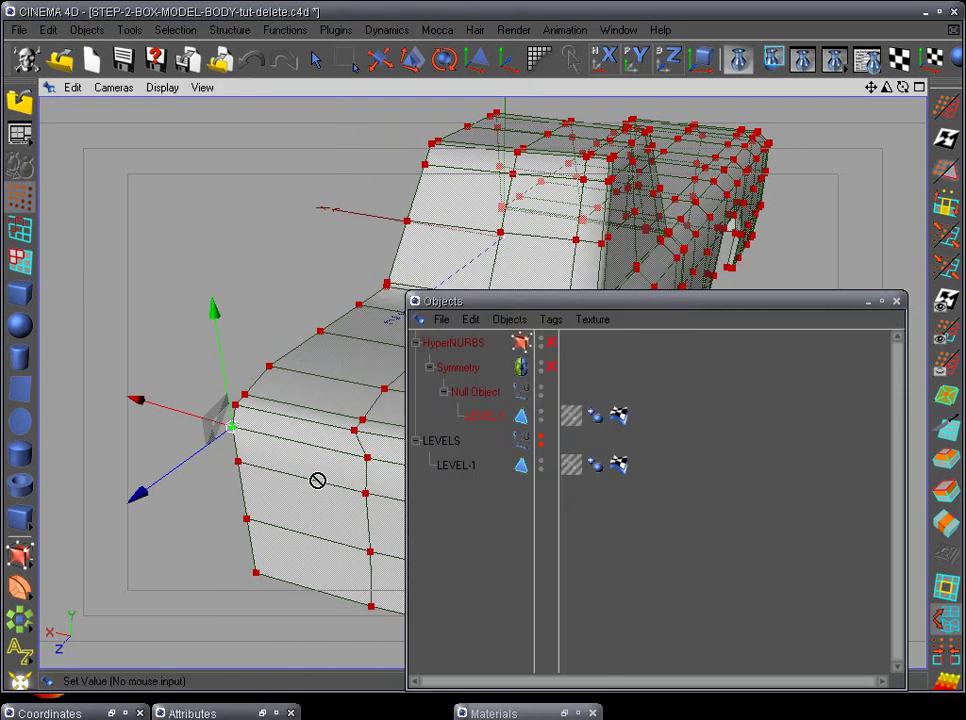
pyautogui.keyDown('alt'); pyautogui.moveTo(235, 543); pyautogui.dragTo(165, 424); pyautogui.keyUp('alt')
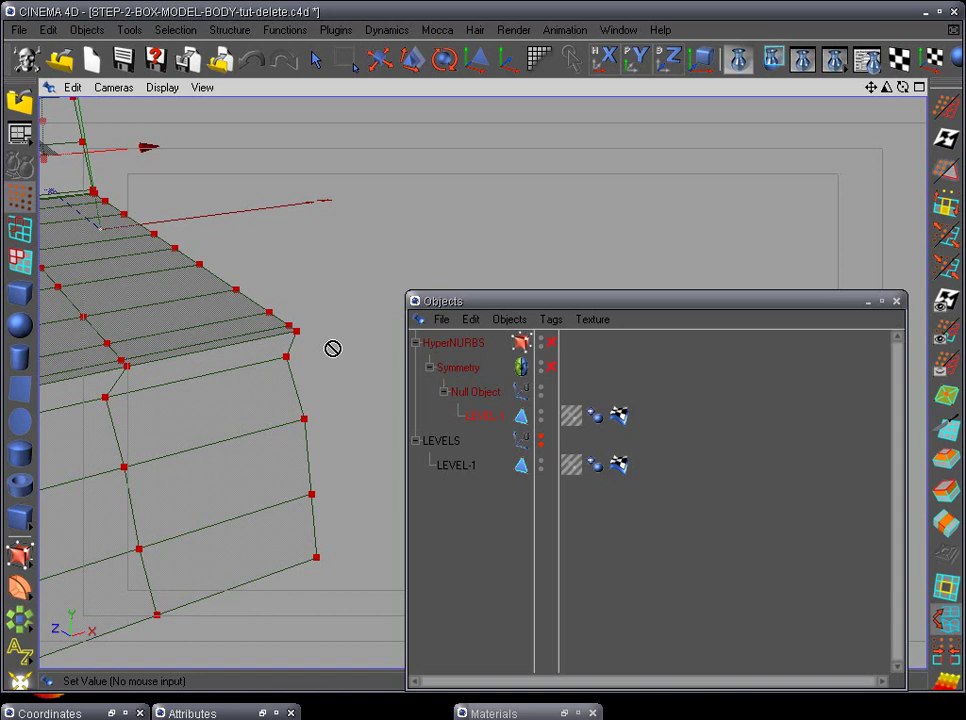
pyautogui.press('0')
pyautogui.moveTo(307, 378); pyautogui.dragTo(319, 395)
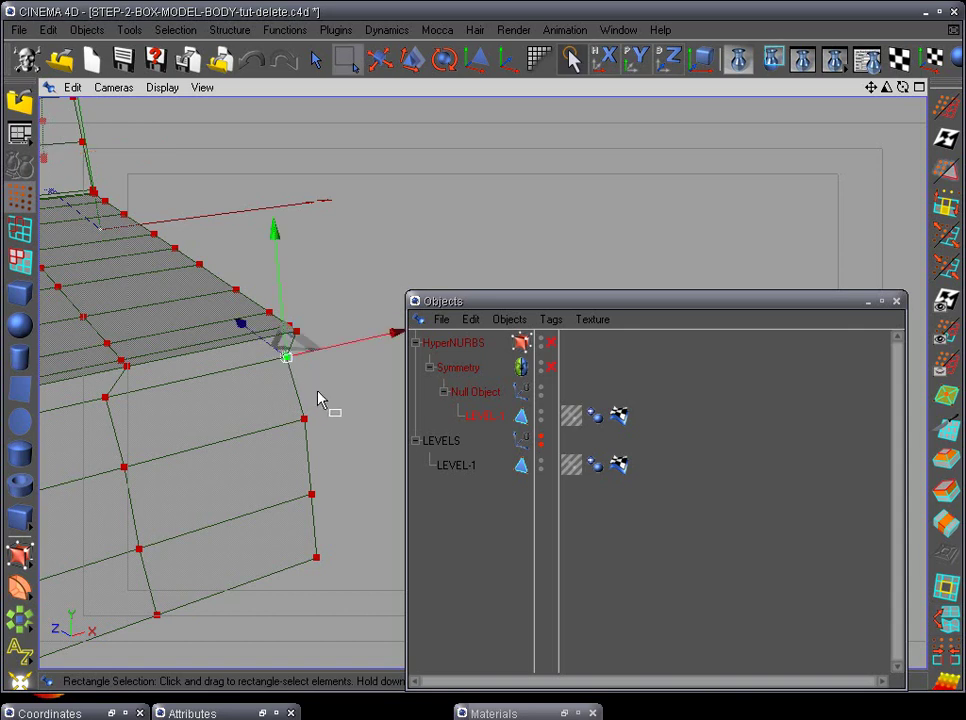
pyautogui.click(178, 30)
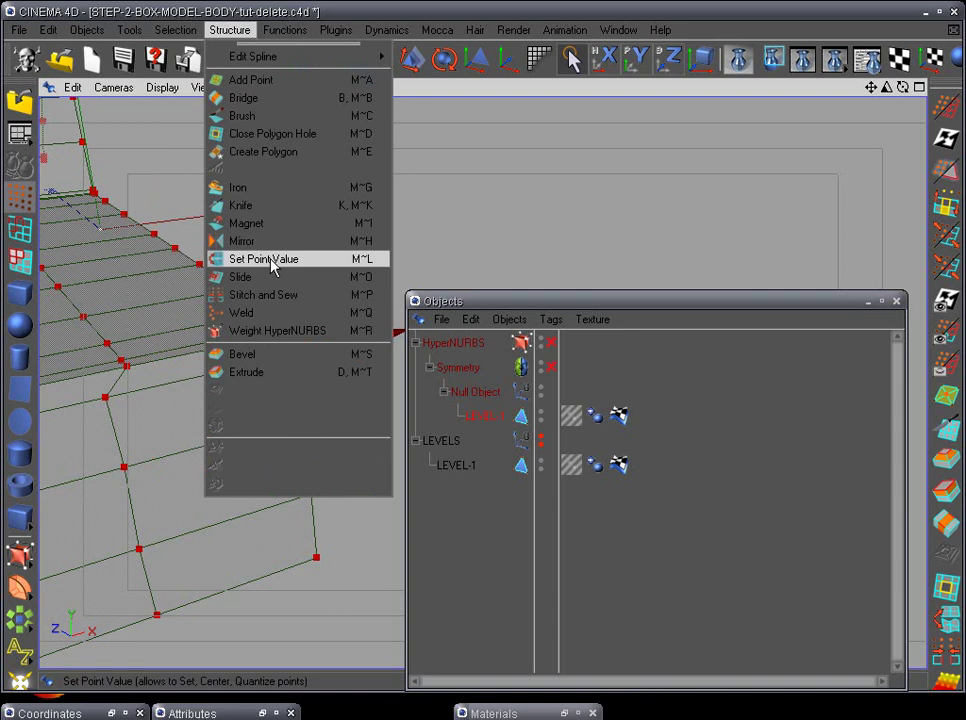
pyautogui.click(240, 259)
pyautogui.click(259, 713)
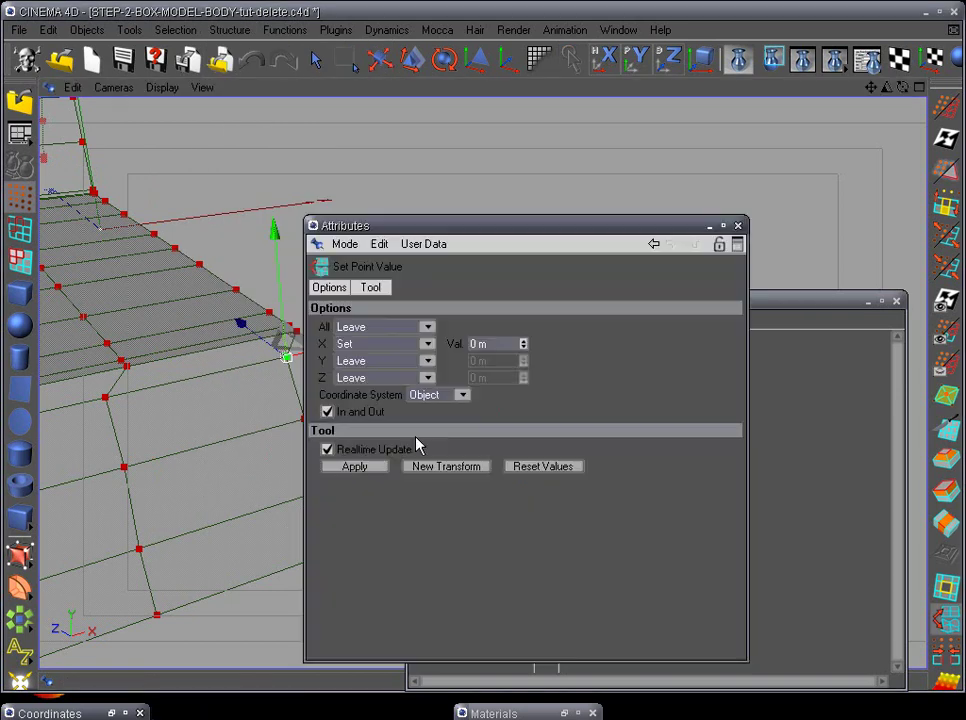
pyautogui.click(357, 473)
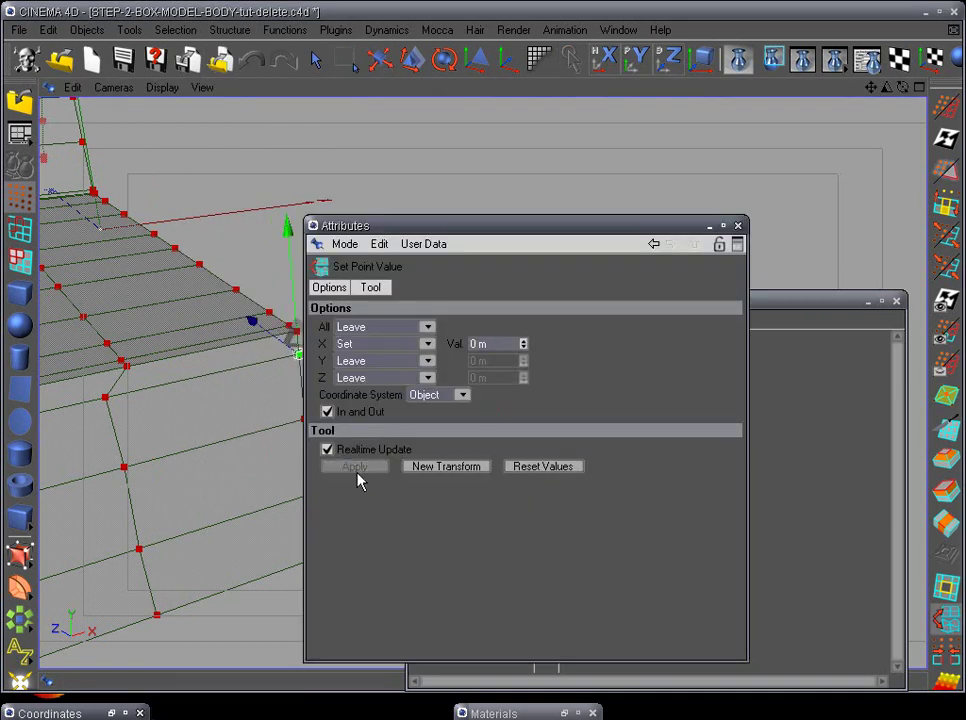
pyautogui.click(710, 227)
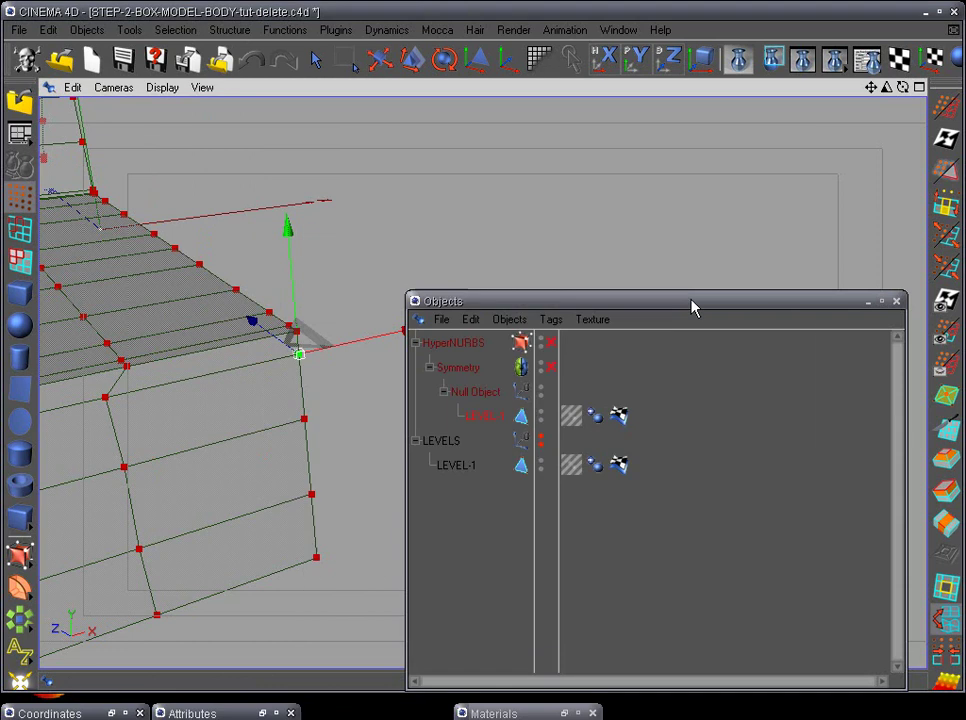
pyautogui.click(867, 302)
pyautogui.keyDown('alt'); pyautogui.moveTo(254, 408); pyautogui.dragTo(448, 390); pyautogui.keyUp('alt')
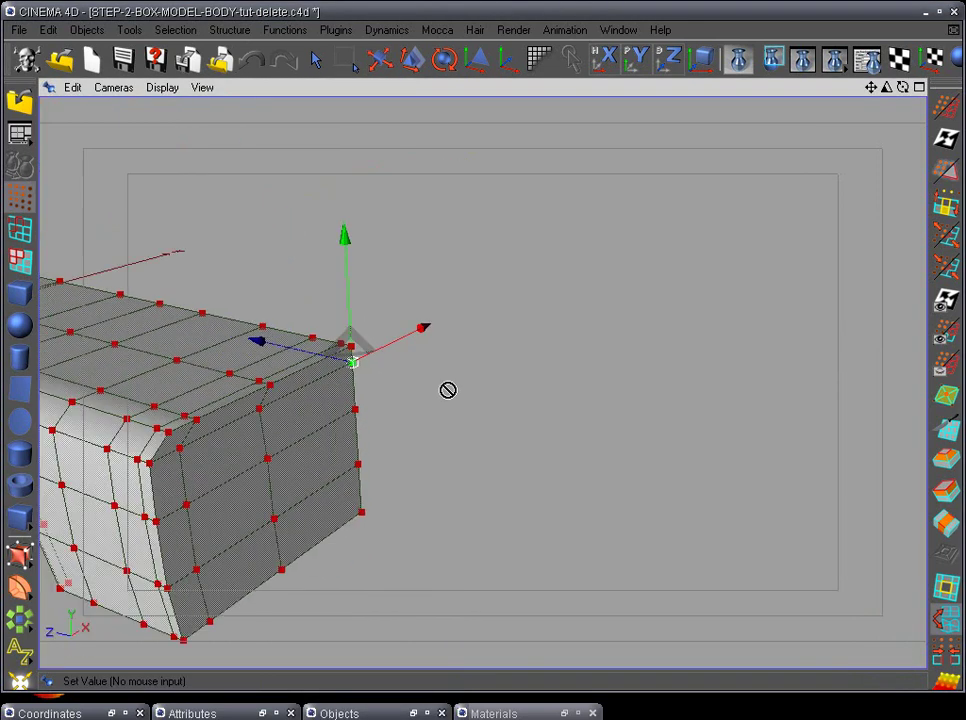
# - Re-enable the Symmetry and HyperNURBS objects to show the full smoothed truck body
pyautogui.click(413, 713)
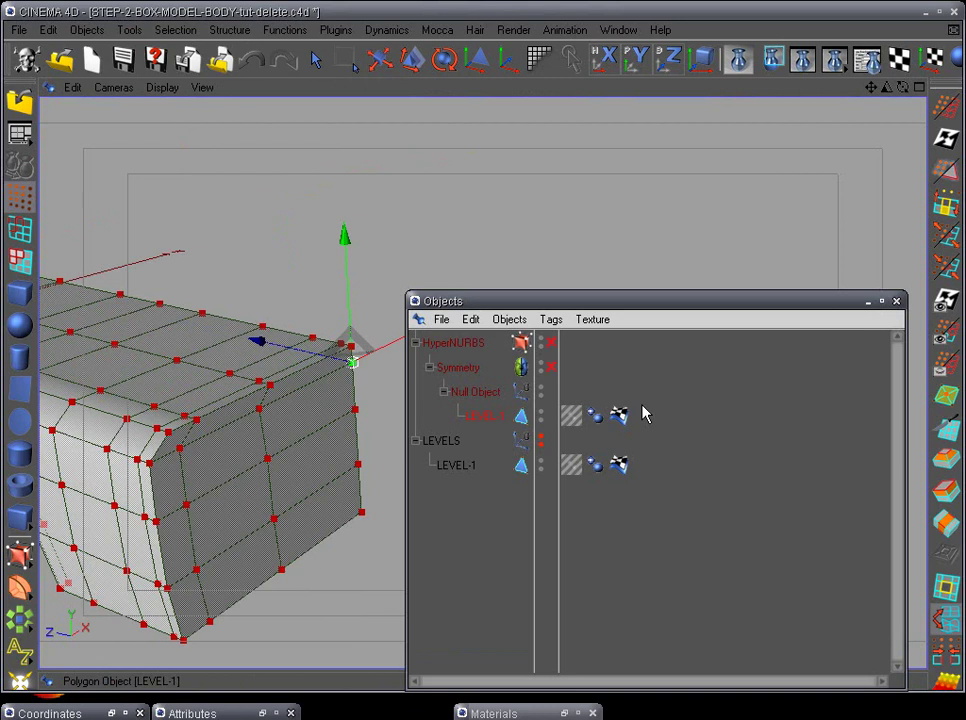
pyautogui.click(551, 367)
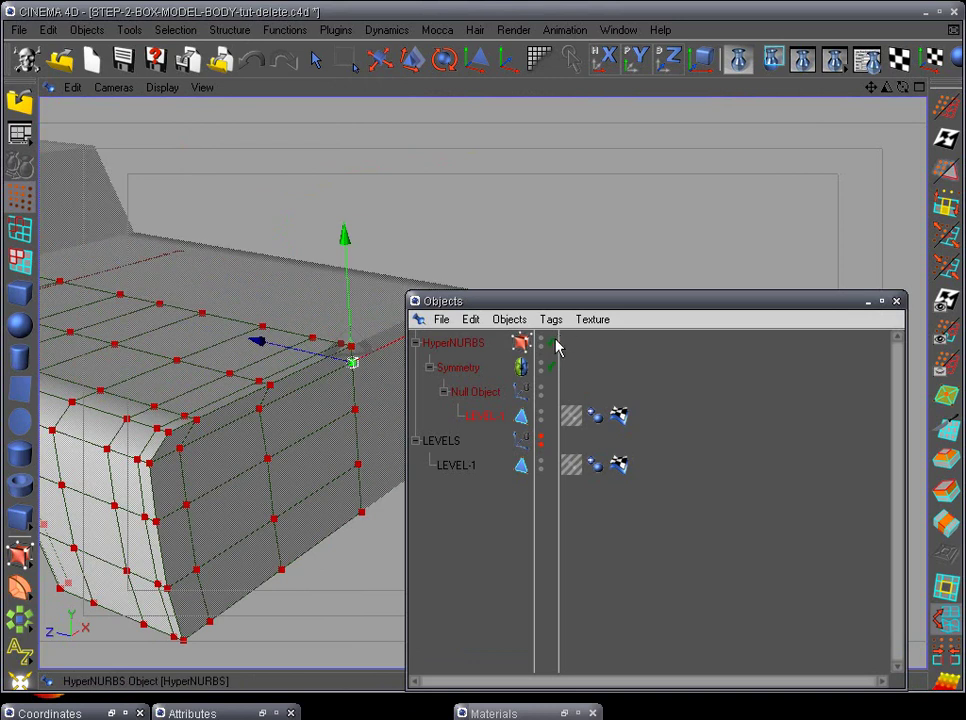
pyautogui.click(553, 343)
pyautogui.click(869, 304)
# - Frame the whole truck body in a front three-quarter view and render it in the viewport
pyautogui.keyDown('alt'); pyautogui.moveTo(718, 377); pyautogui.dragTo(226, 433); pyautogui.keyUp('alt')
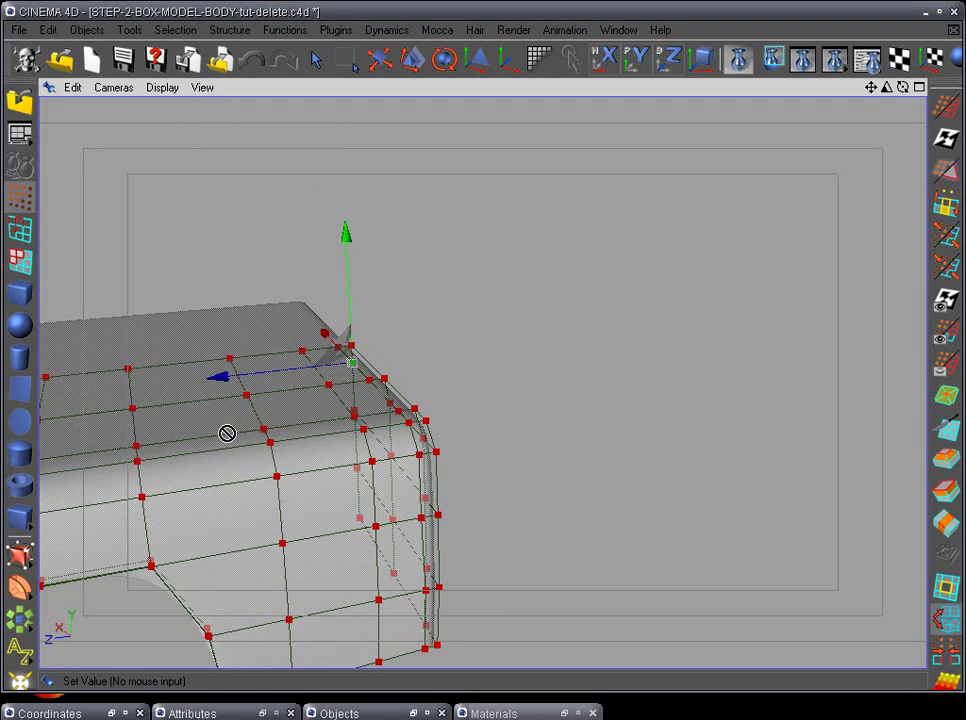
pyautogui.keyDown('alt'); pyautogui.moveTo(226, 433); pyautogui.dragTo(416, 487, button='right'); pyautogui.keyUp('alt')
pyautogui.keyDown('alt'); pyautogui.moveTo(473, 493); pyautogui.dragTo(761, 396, button='middle'); pyautogui.keyUp('alt')
pyautogui.keyDown('alt'); pyautogui.moveTo(761, 395); pyautogui.dragTo(750, 103); pyautogui.keyUp('alt')
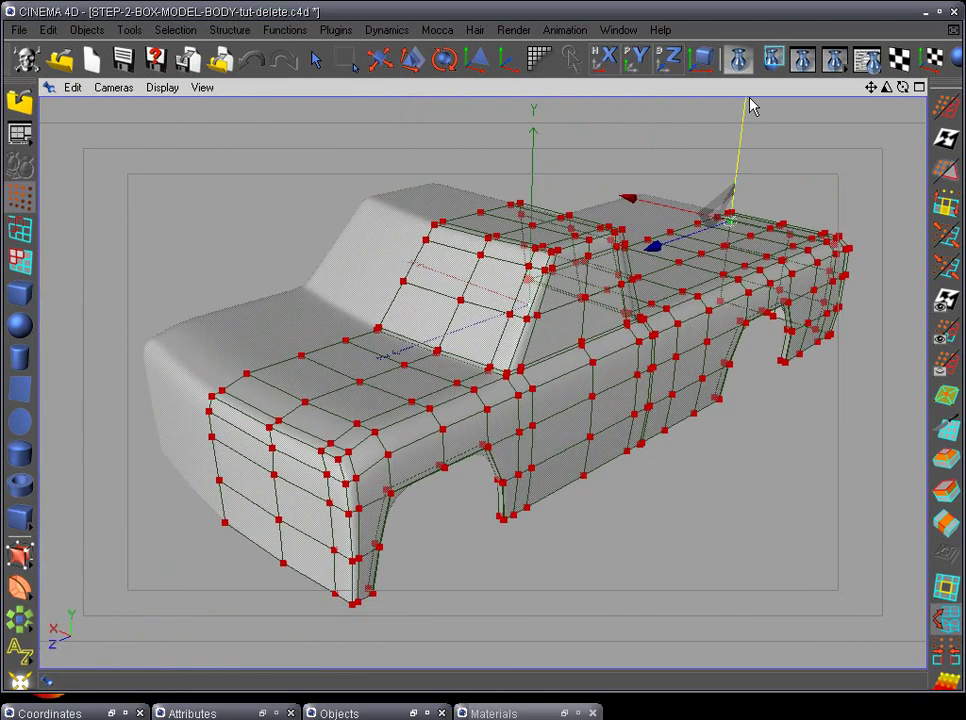
pyautogui.click(738, 58)
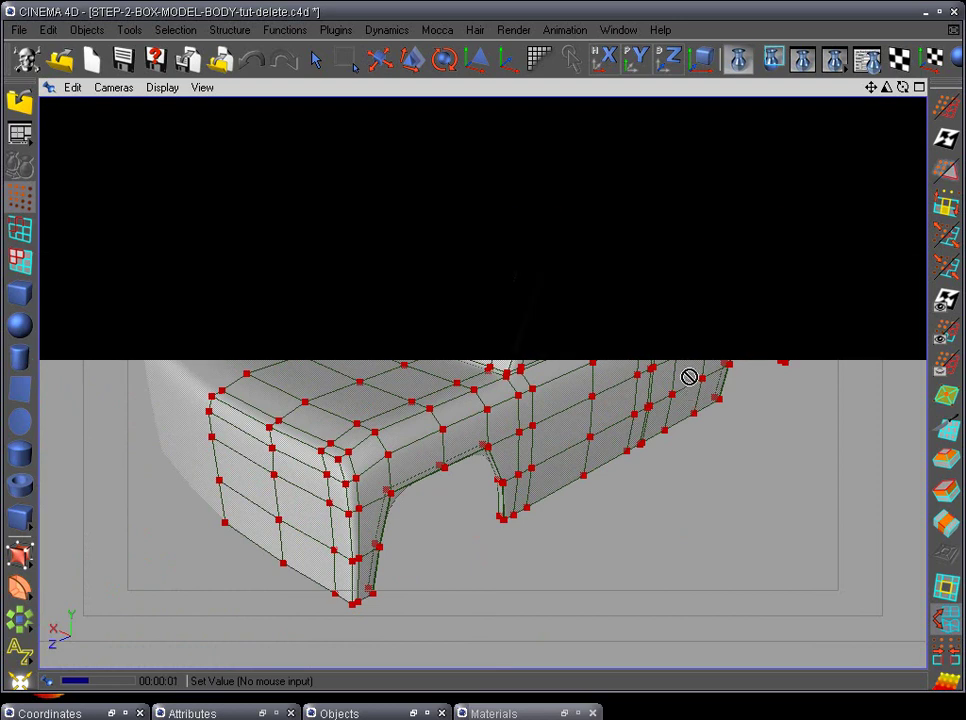
pyautogui.click(516, 392)
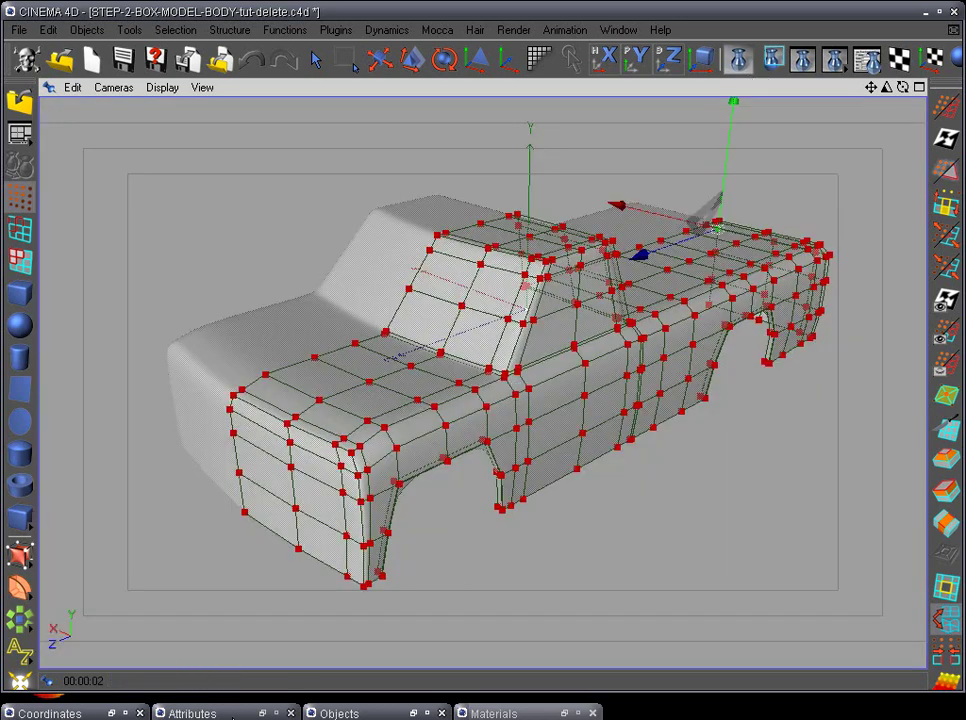
# - Set the transparency brightness of the Mat material used on LEVEL-1 to 20 %
pyautogui.click(412, 713)
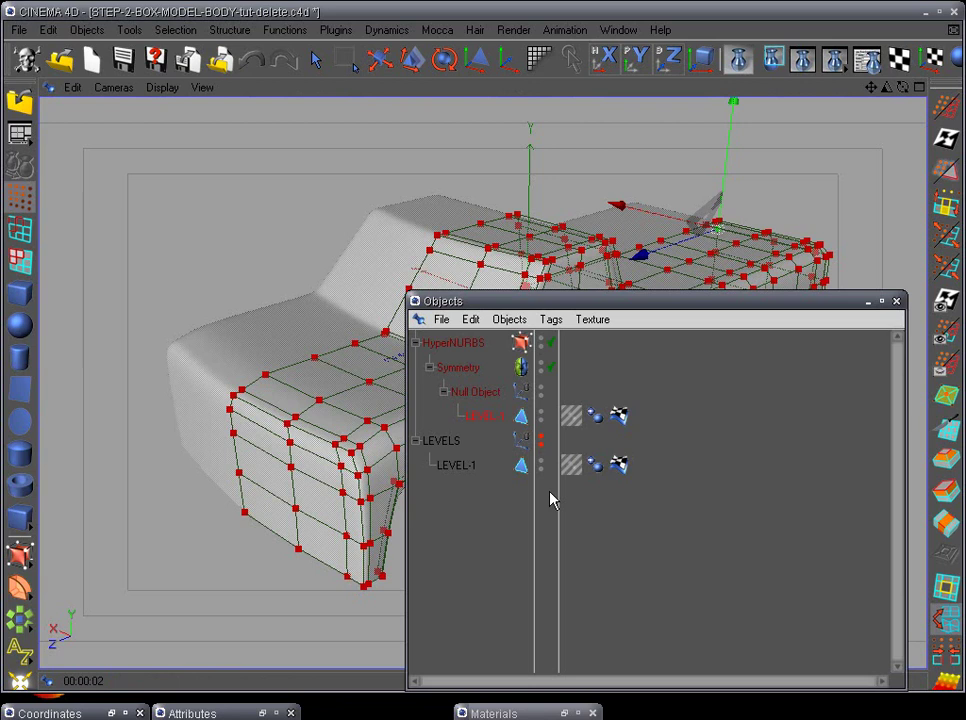
pyautogui.click(571, 420)
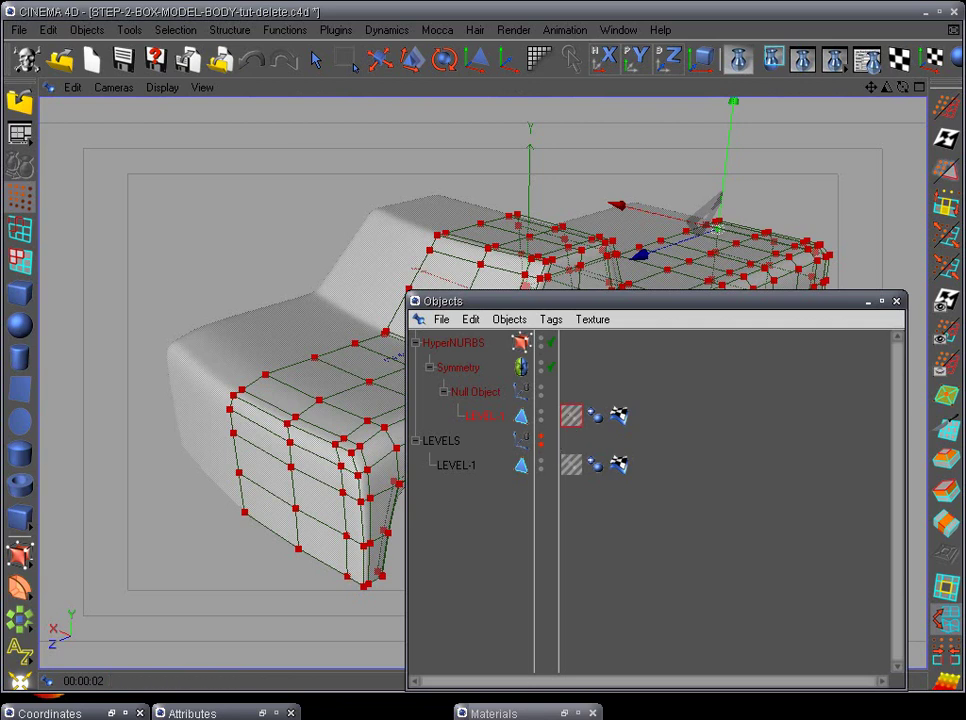
pyautogui.click(566, 713)
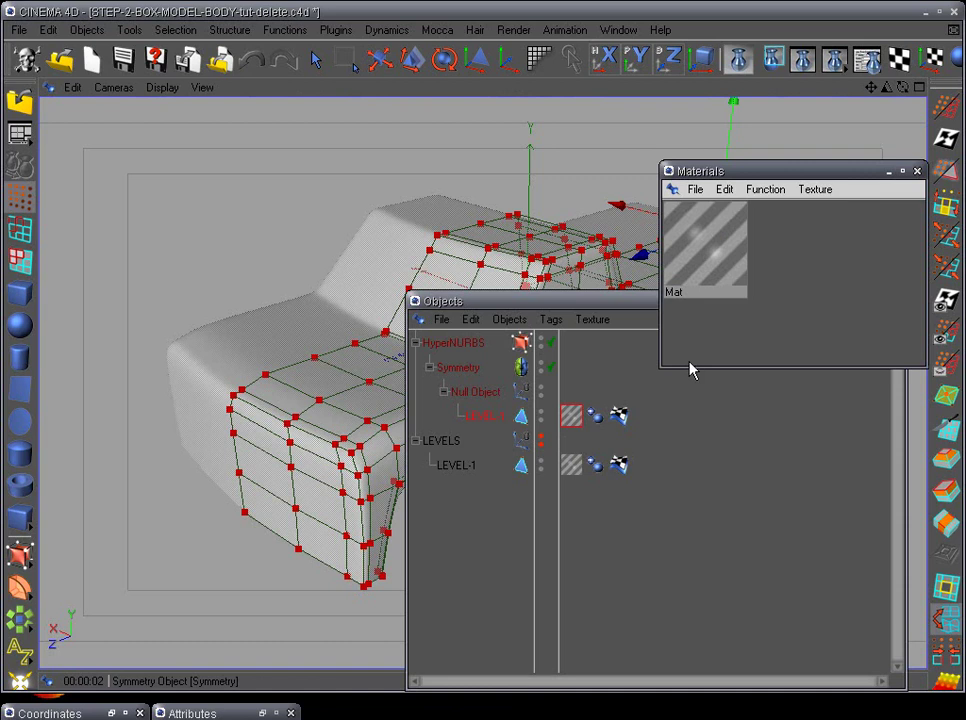
pyautogui.doubleClick(706, 253)
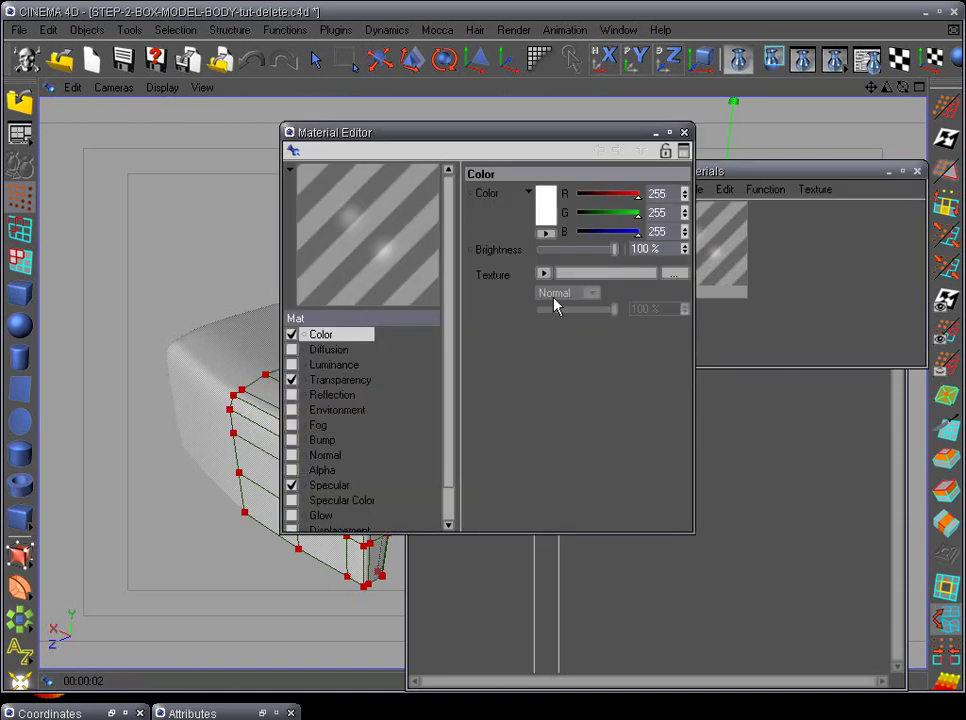
pyautogui.click(338, 381)
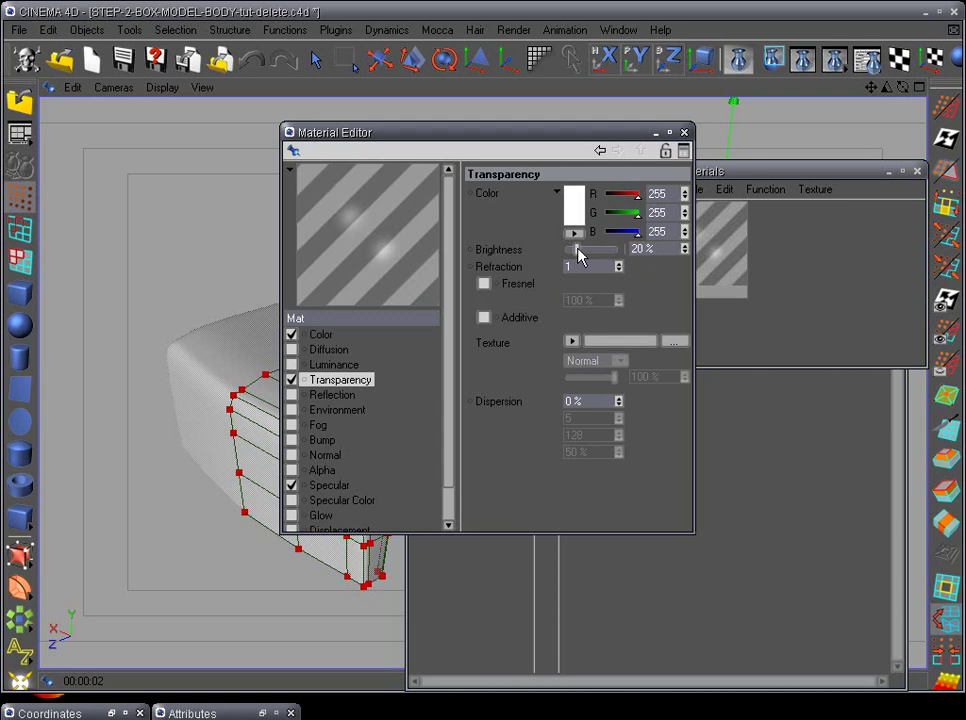
pyautogui.click(655, 133)
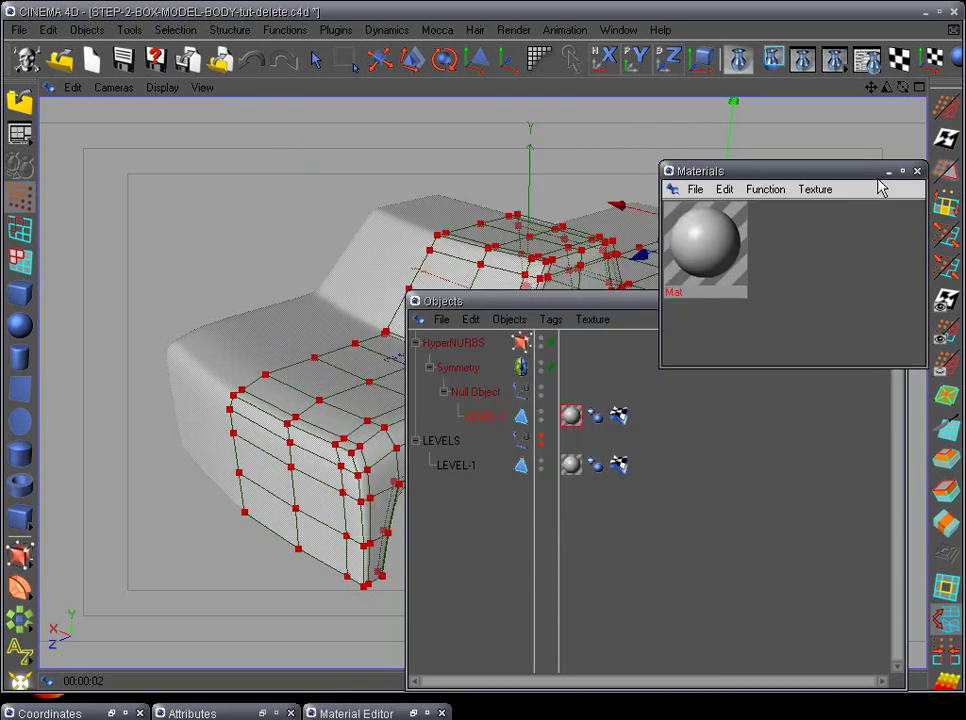